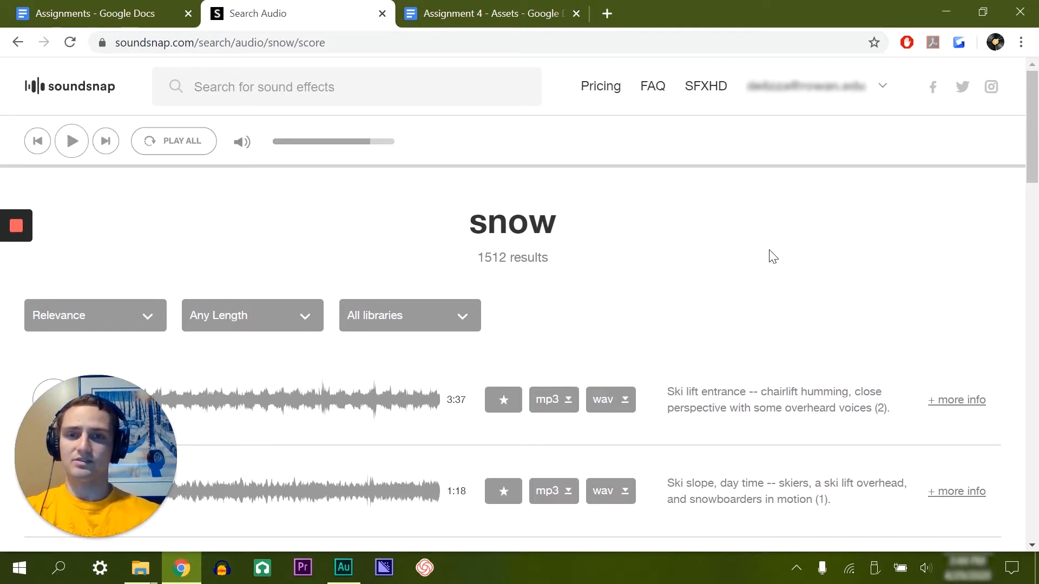
# Step: Search the sound effects library for "wind"
pyautogui.click(332, 87)
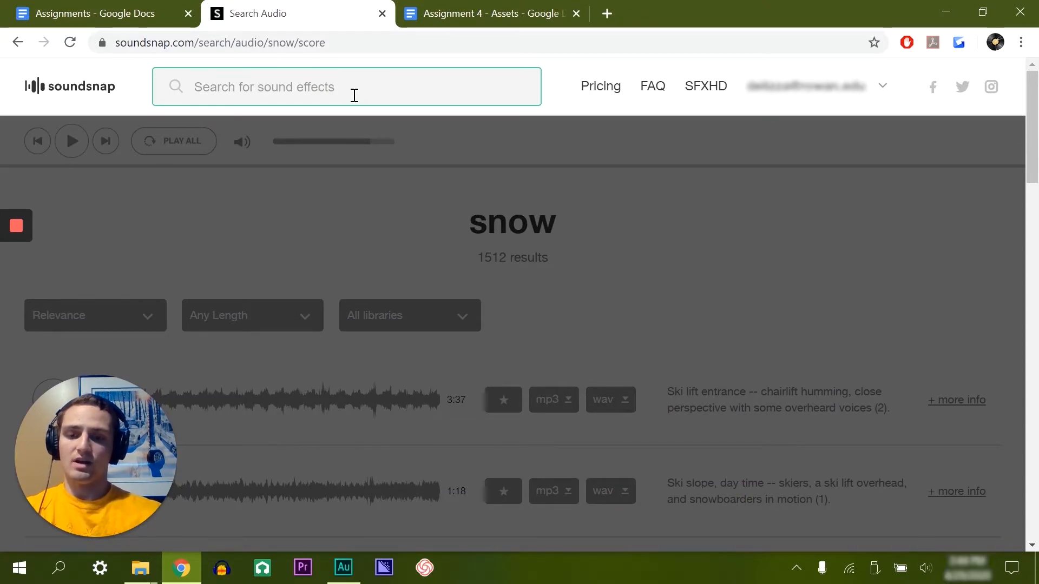
pyautogui.write('wind')
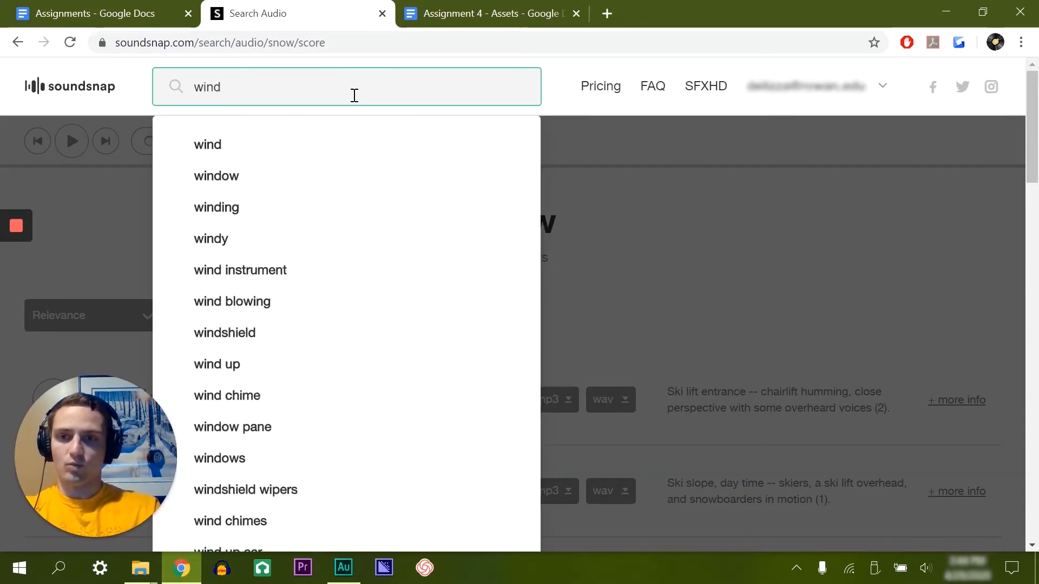
pyautogui.press('Return')
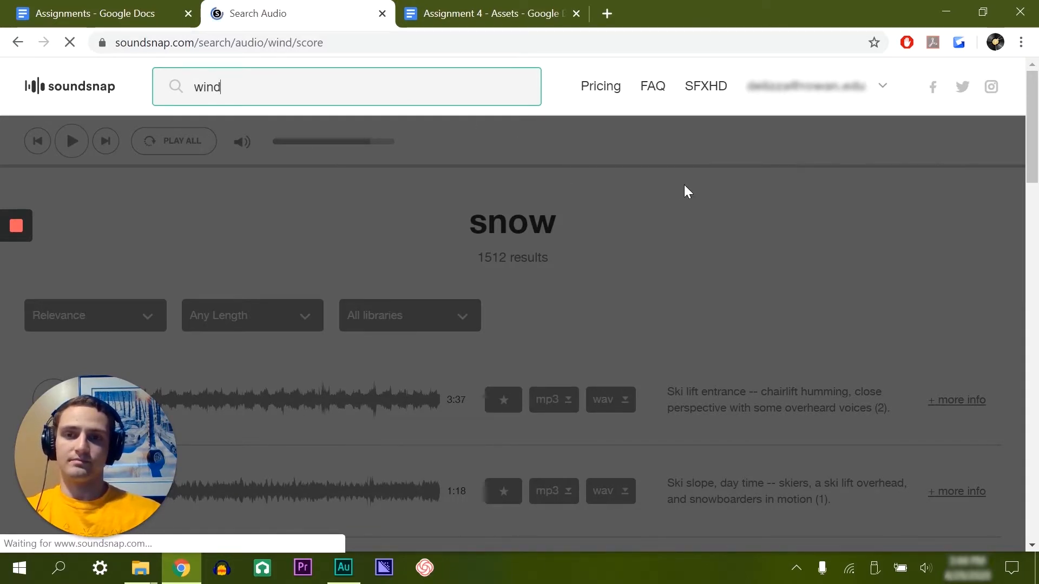
pyautogui.scroll(-2, 814, 211)
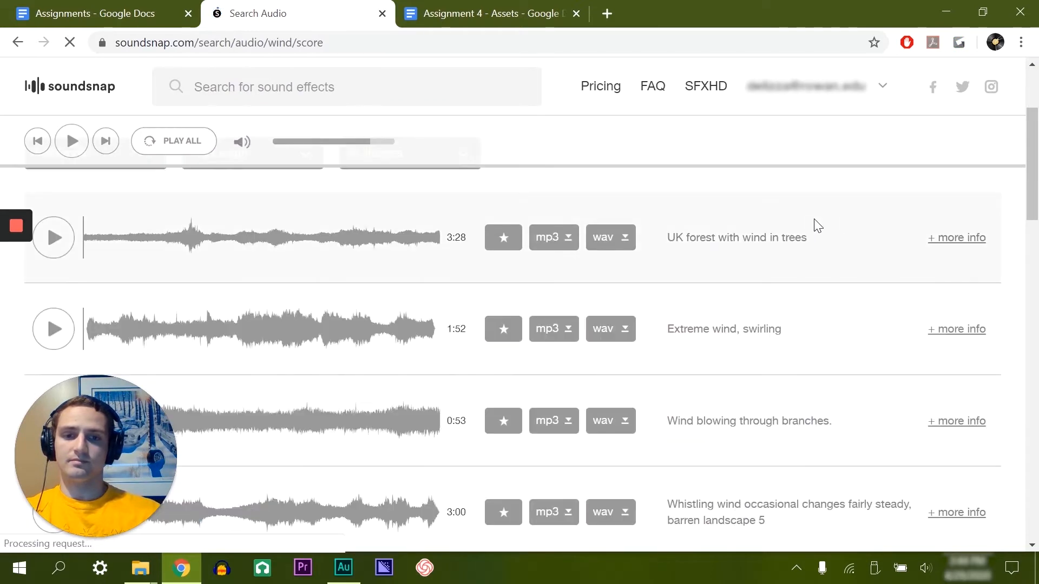
# Step: Preview the "Extreme wind, swirling" sound at several points and download it as WAV
pyautogui.scroll(-2, 78, 269)
pyautogui.click(54, 247)
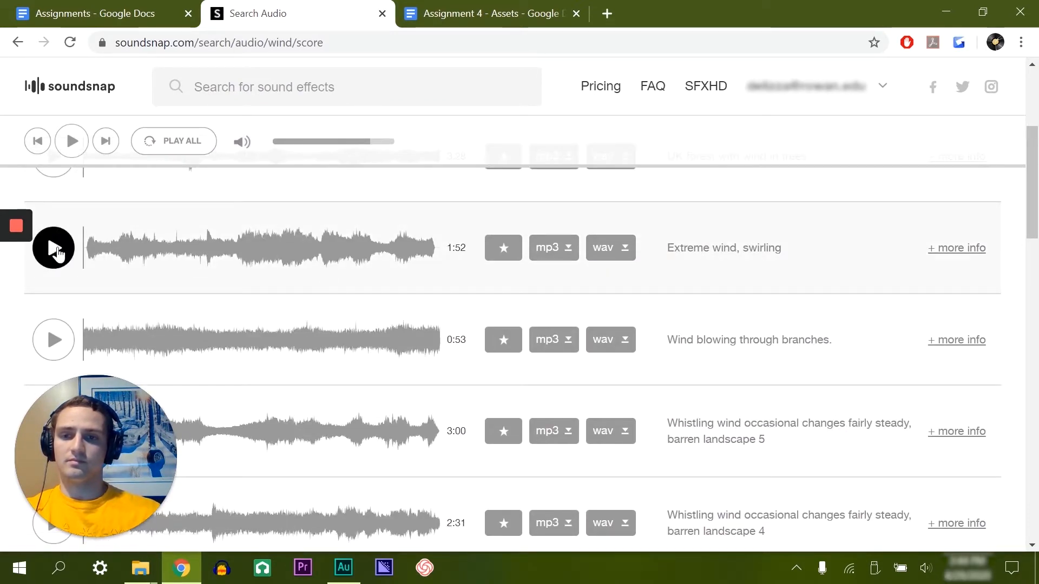
pyautogui.click(135, 263)
pyautogui.click(195, 259)
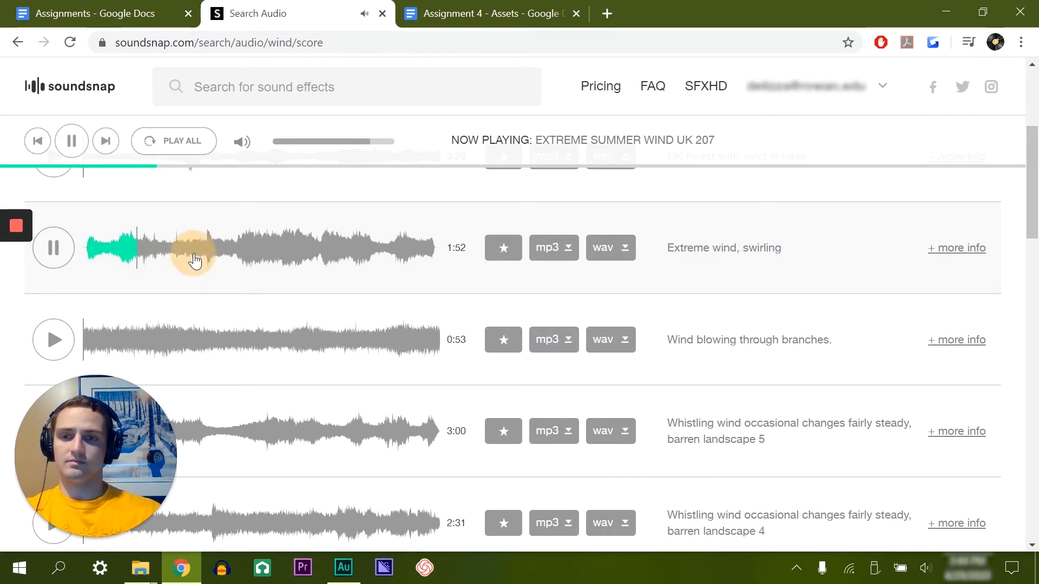
pyautogui.click(263, 254)
pyautogui.click(83, 255)
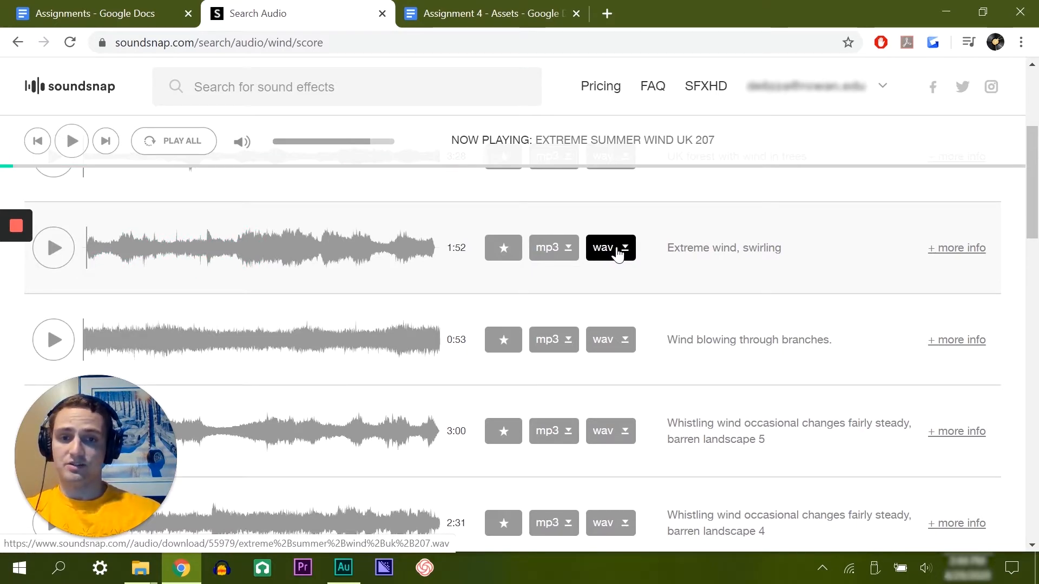
pyautogui.click(617, 249)
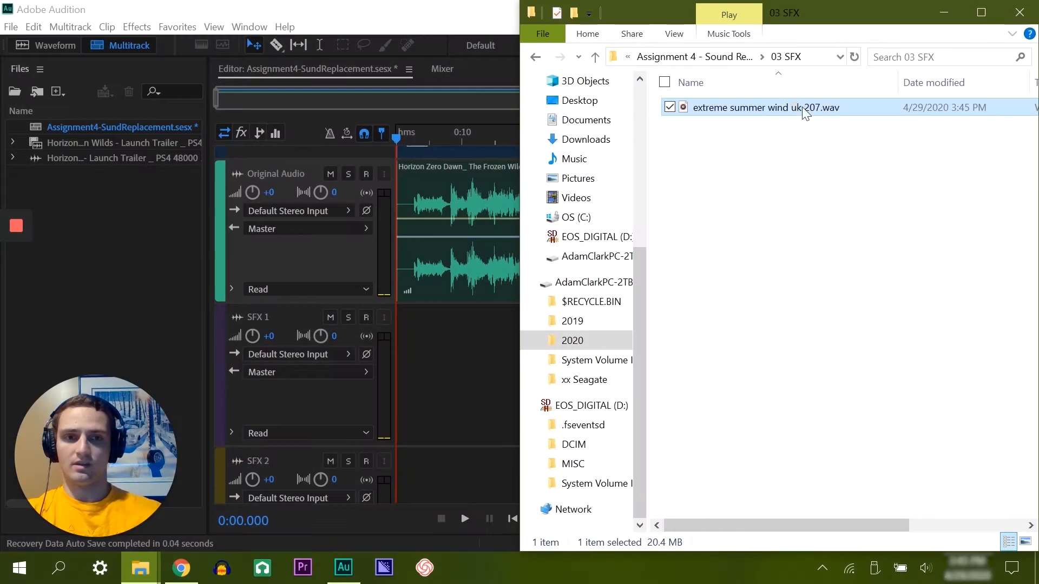
# Step: Import "extreme summer wind uk 207.wav" from the 03 SFX folder into Adobe Audition and place it at the start of track SFX 1
pyautogui.moveTo(804, 111); pyautogui.dragTo(99, 220)
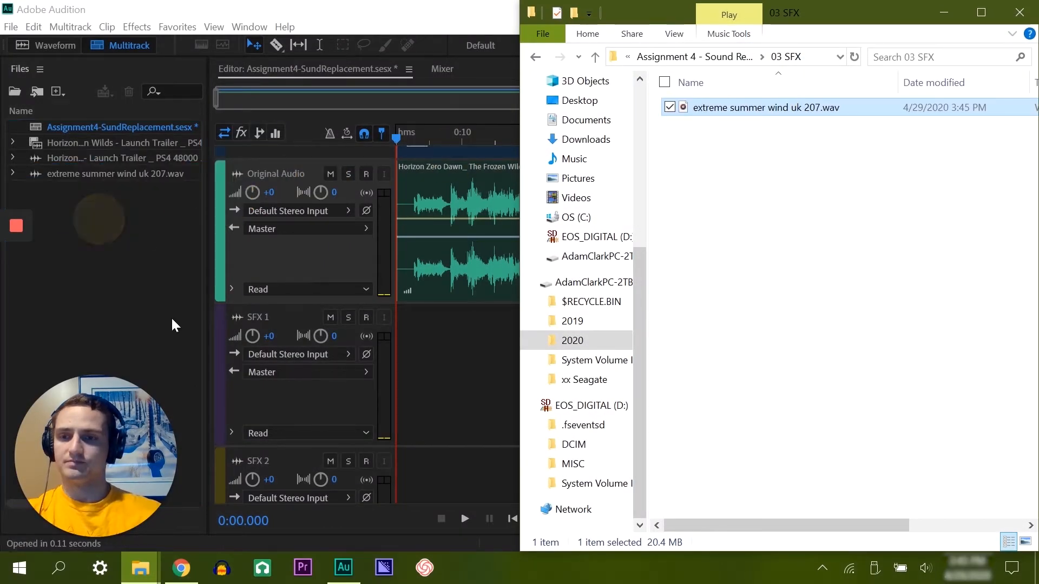
pyautogui.click(123, 236)
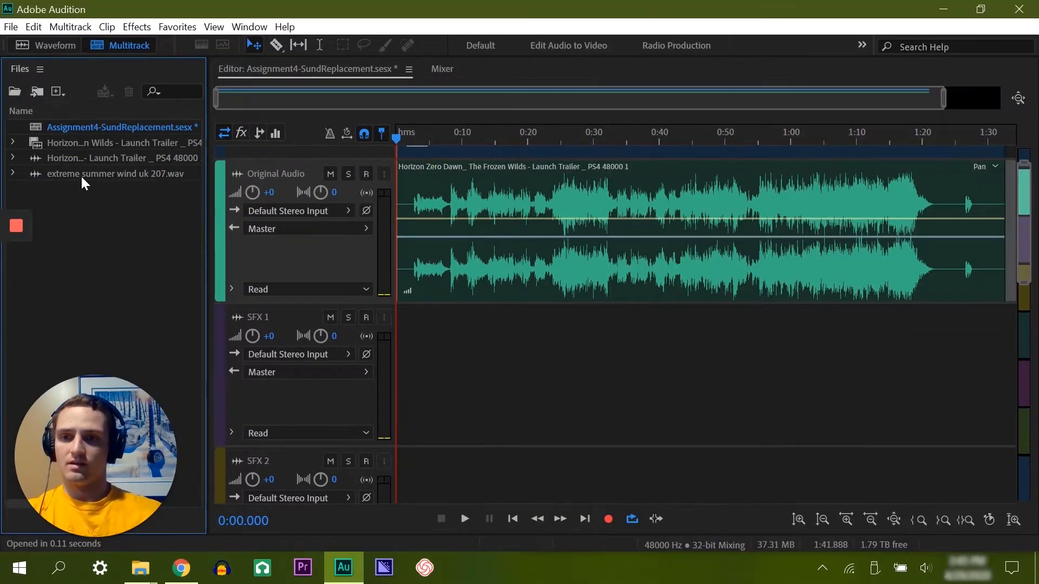
pyautogui.moveTo(62, 172); pyautogui.dragTo(507, 373)
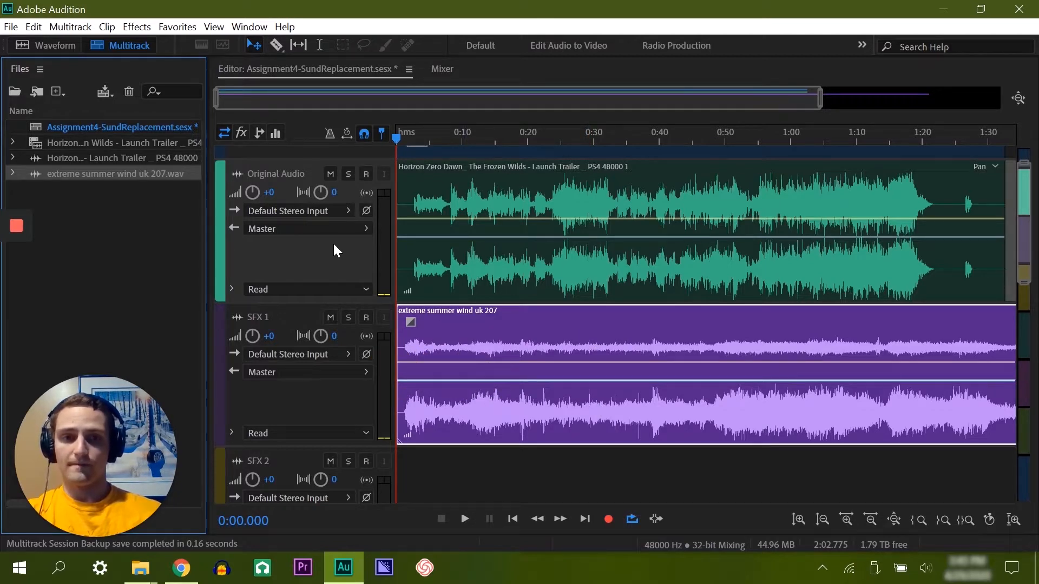
# Step: Switch to Chrome, preview "Factory ambience, warehouse room tone, air movement and ventilation" at several points, and download it as WAV
pyautogui.click(182, 568)
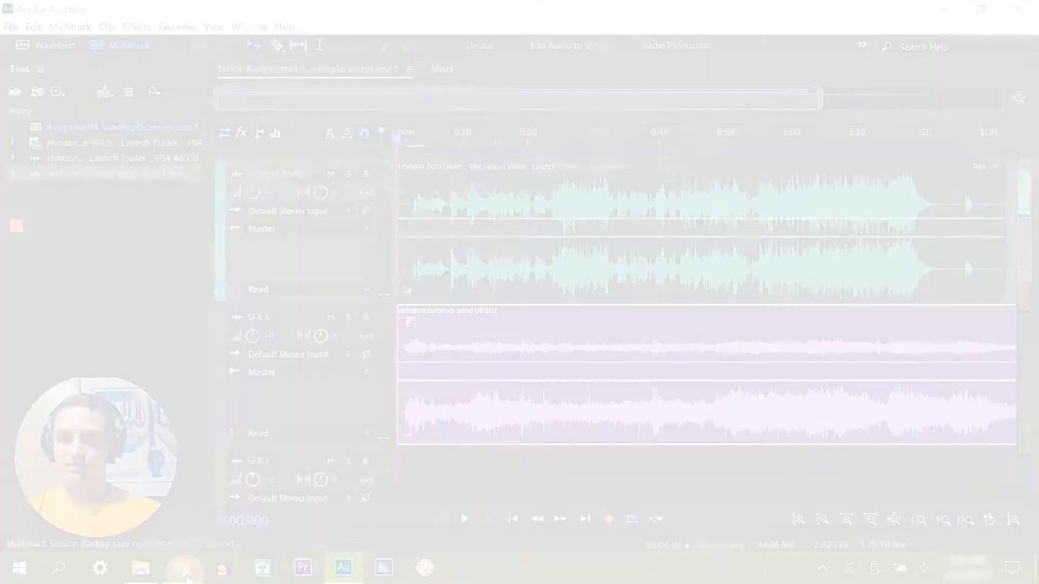
pyautogui.scroll(-3, 571, 283)
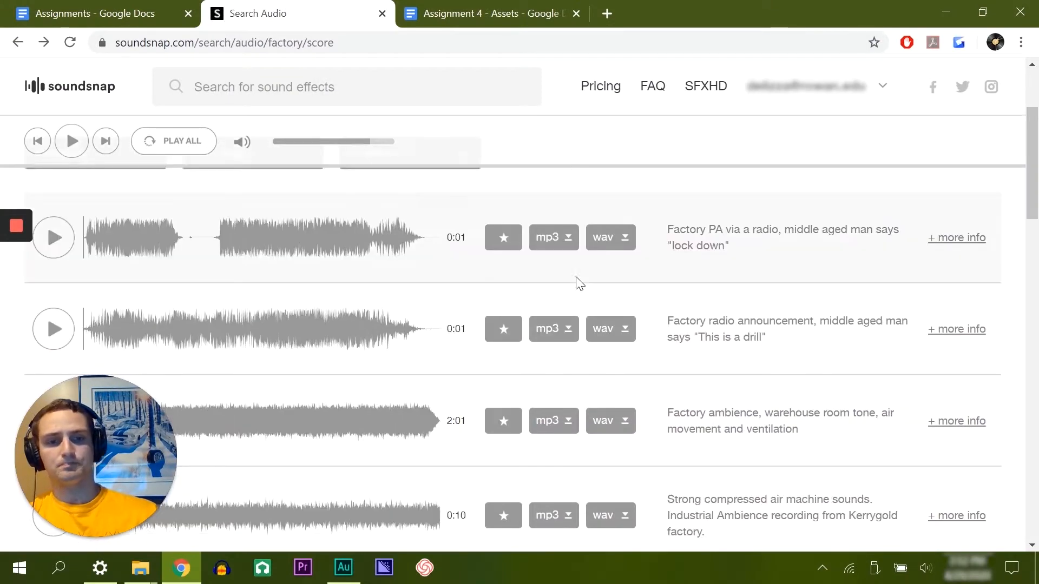
pyautogui.scroll(-3, 578, 281)
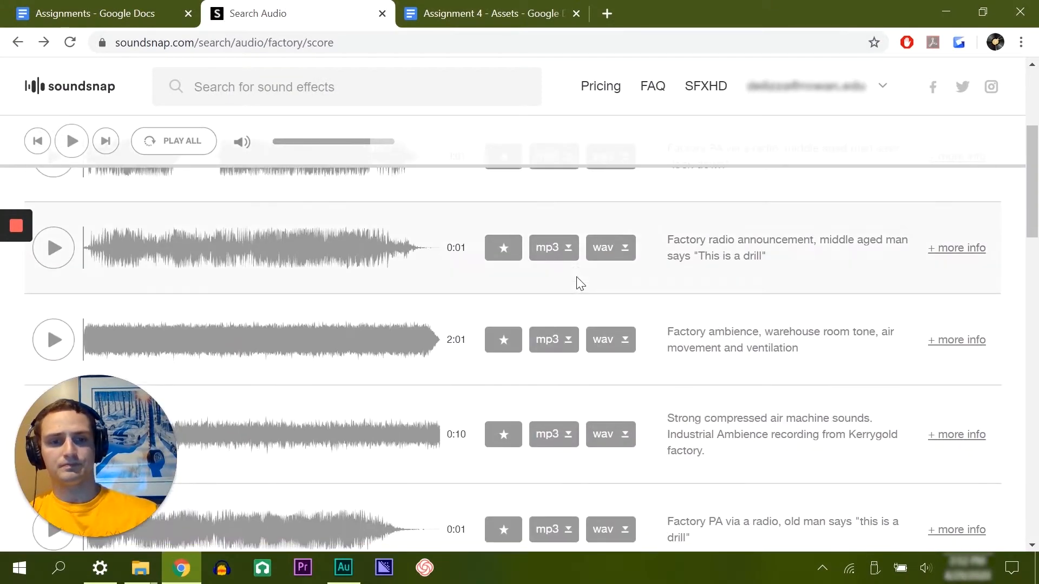
pyautogui.click(40, 261)
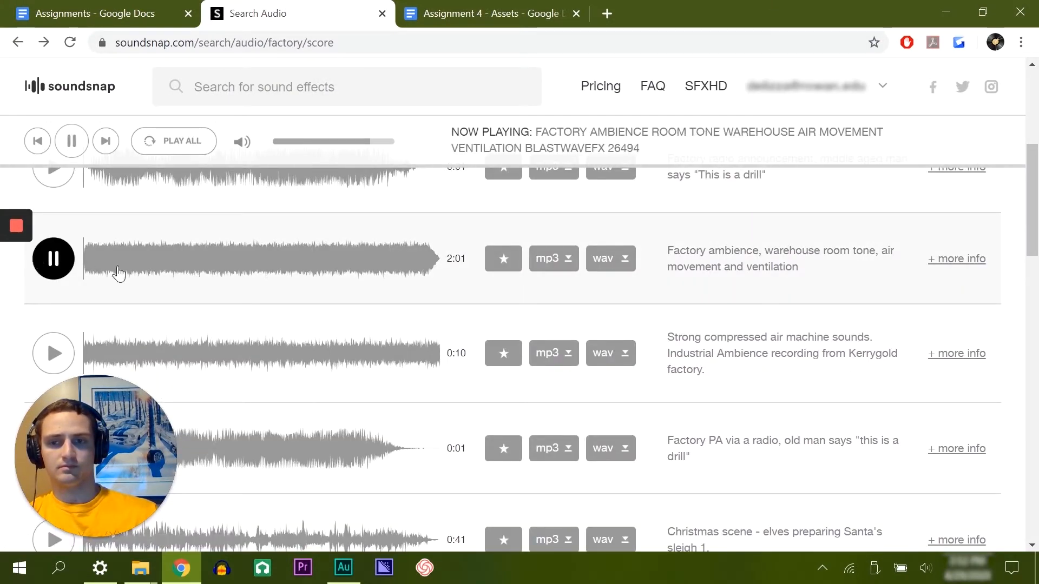
pyautogui.click(187, 265)
pyautogui.click(301, 264)
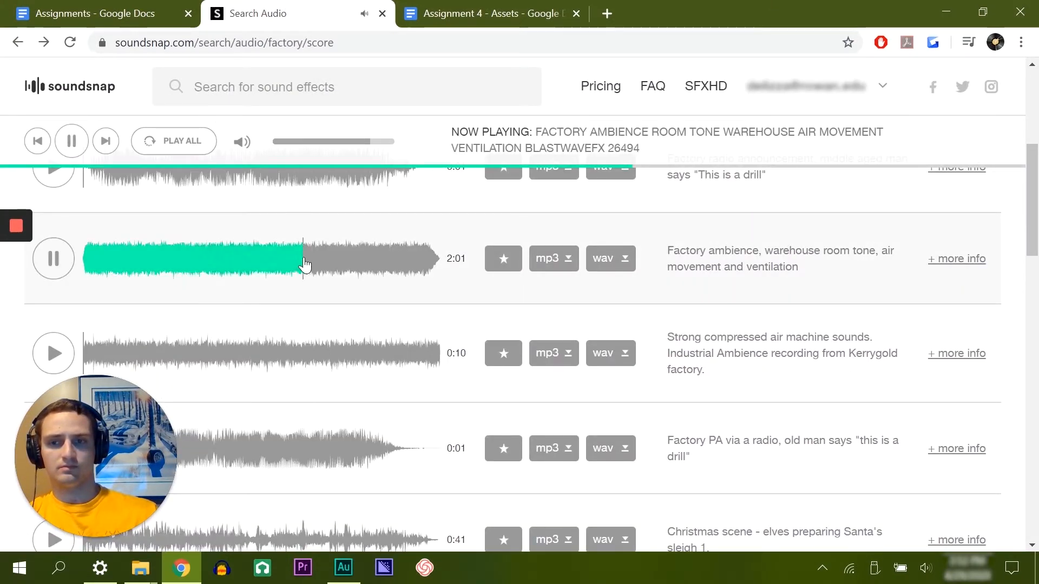
pyautogui.click(53, 258)
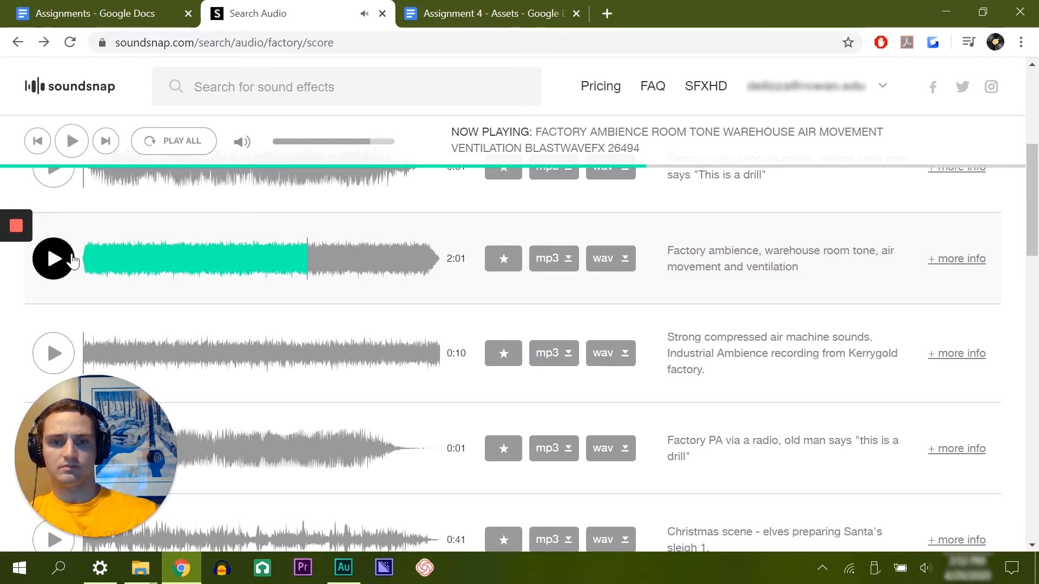
pyautogui.click(601, 259)
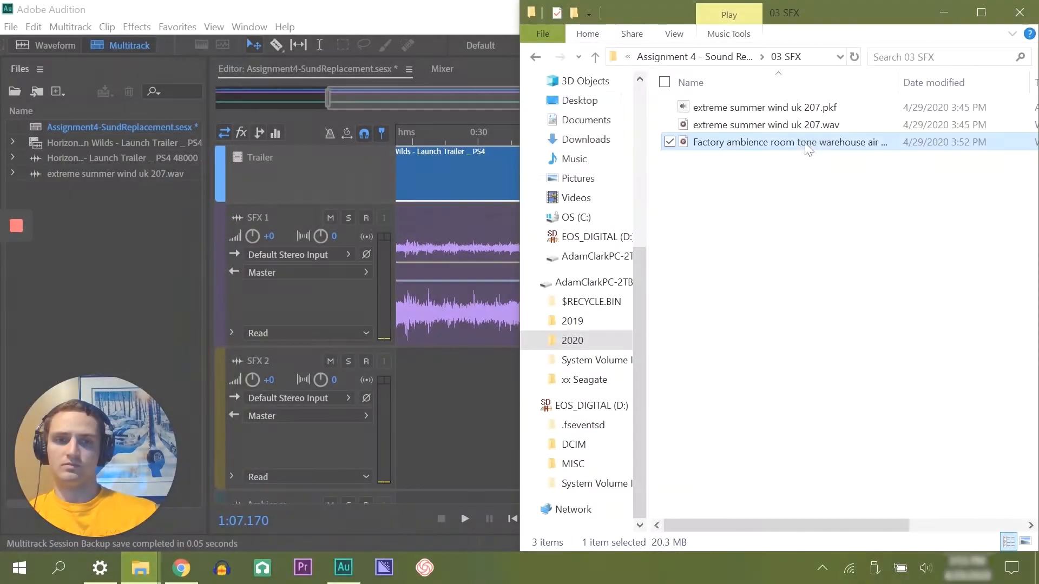
# Step: Import the factory ambience room tone WAV from the 03 SFX folder into the Adobe Audition session's files
pyautogui.moveTo(803, 142); pyautogui.dragTo(118, 229)
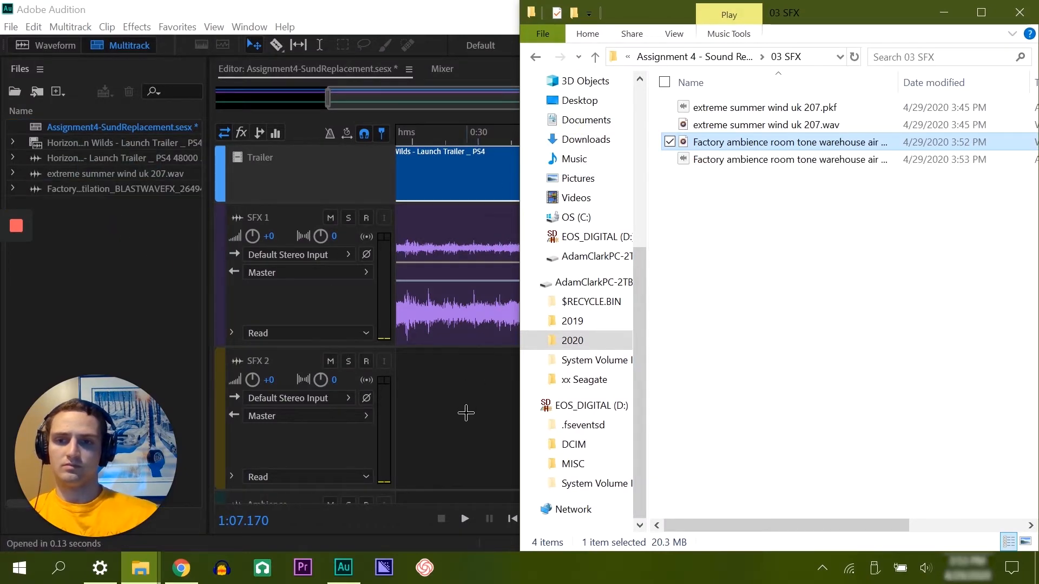
pyautogui.click(452, 378)
# Step: Move the "extreme summer wind uk 207" clip from SFX 1 to the start of the Ambience track
pyautogui.scroll(-2, 541, 362)
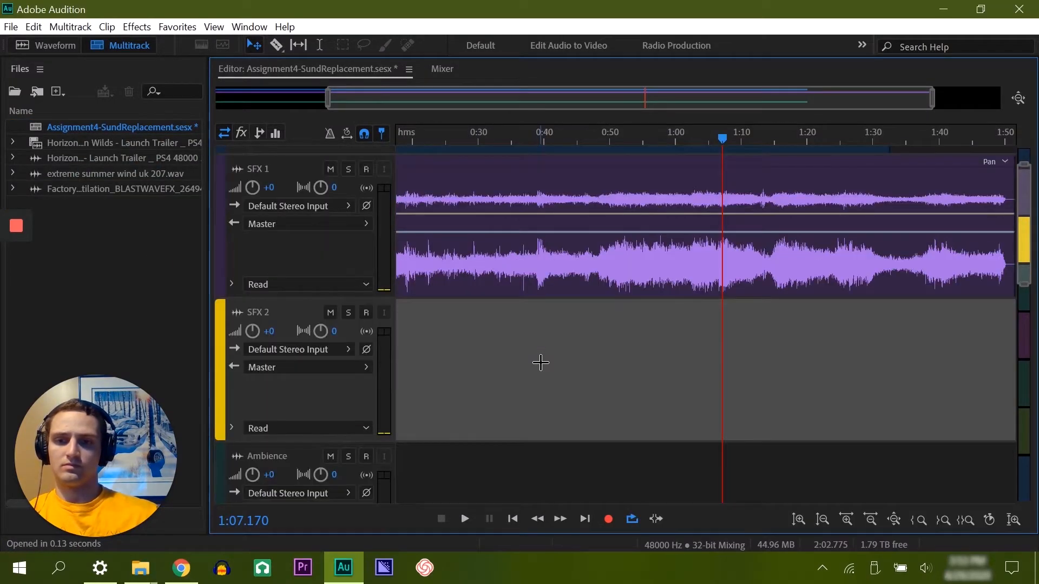
pyautogui.scroll(1, 541, 363)
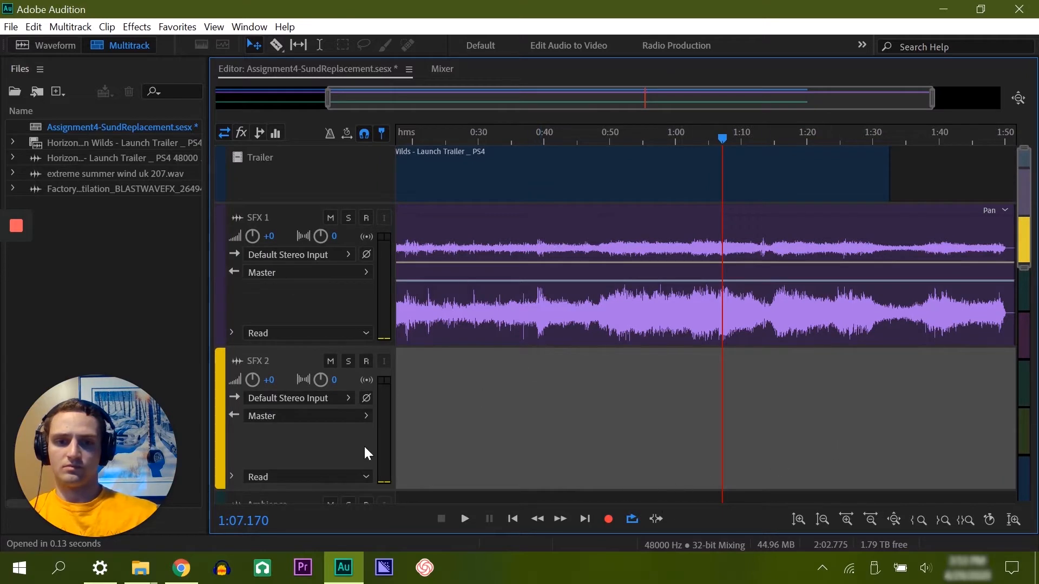
pyautogui.moveTo(795, 102); pyautogui.dragTo(683, 113)
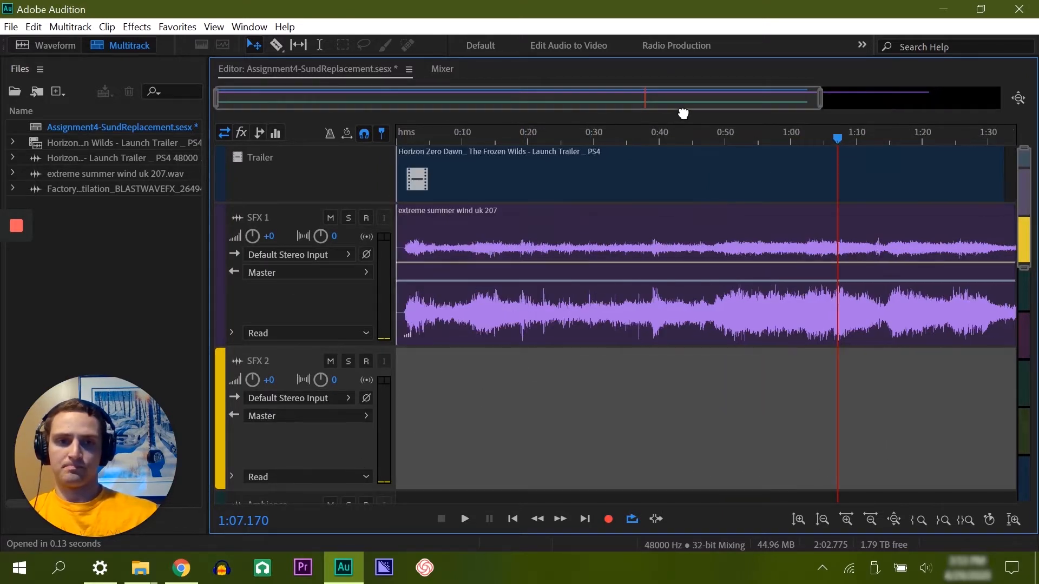
pyautogui.moveTo(1025, 227); pyautogui.dragTo(1029, 270)
pyautogui.moveTo(557, 181); pyautogui.dragTo(503, 417)
# Step: Move the Ambience track directly below the Trailer video track and set the playhead to about 0:05
pyautogui.click(219, 387)
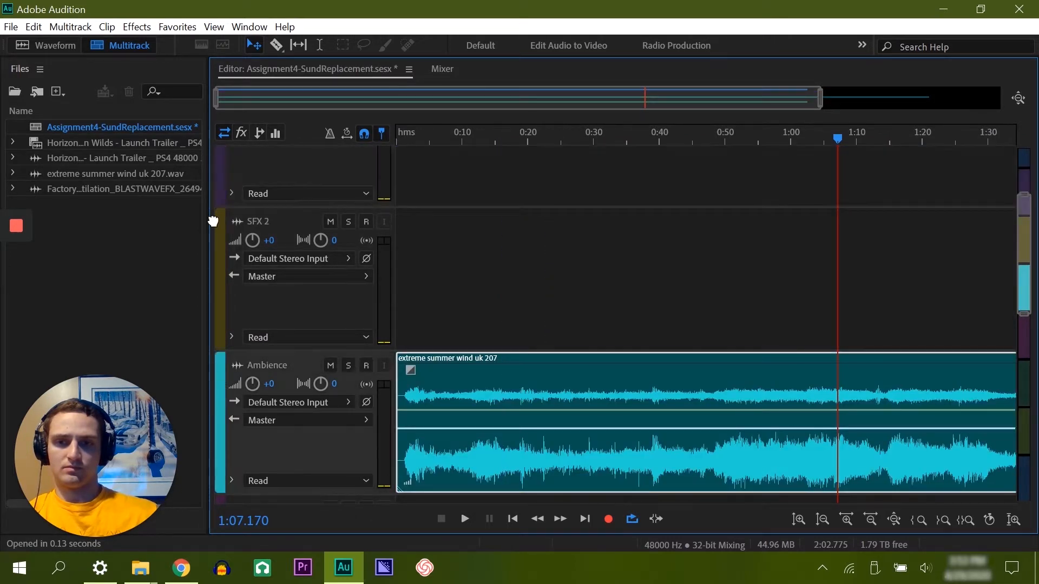
pyautogui.moveTo(212, 221); pyautogui.dragTo(240, 234)
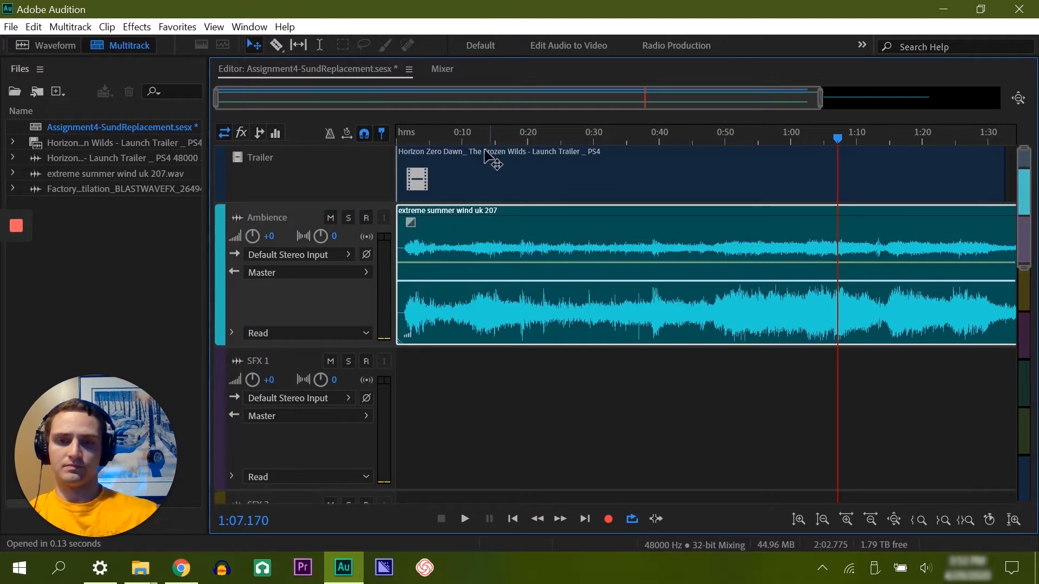
pyautogui.moveTo(487, 136); pyautogui.dragTo(429, 136)
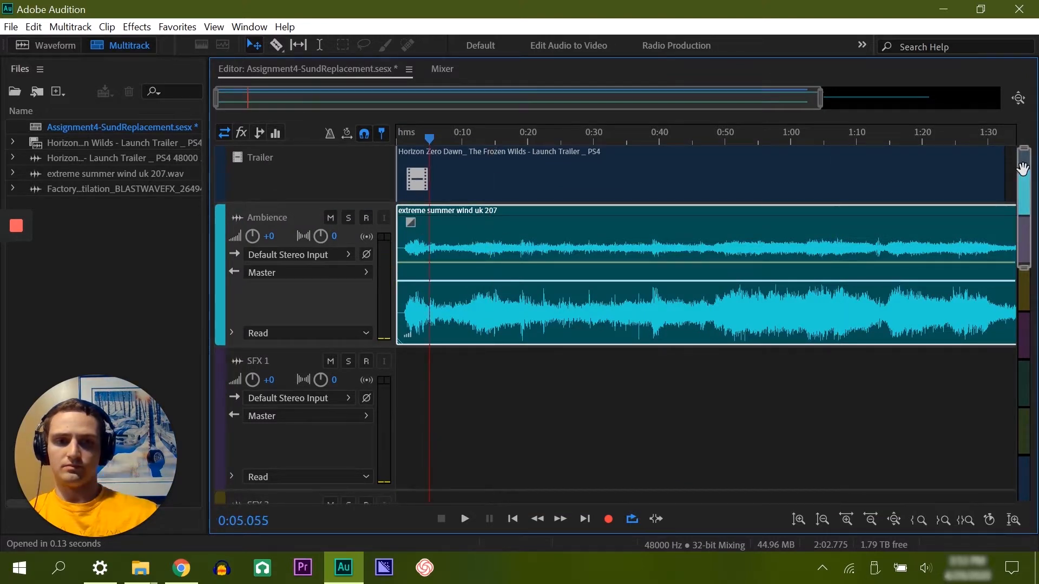
# Step: Rename Track 6 as "Ambience 2"
pyautogui.moveTo(1022, 169); pyautogui.dragTo(1022, 401)
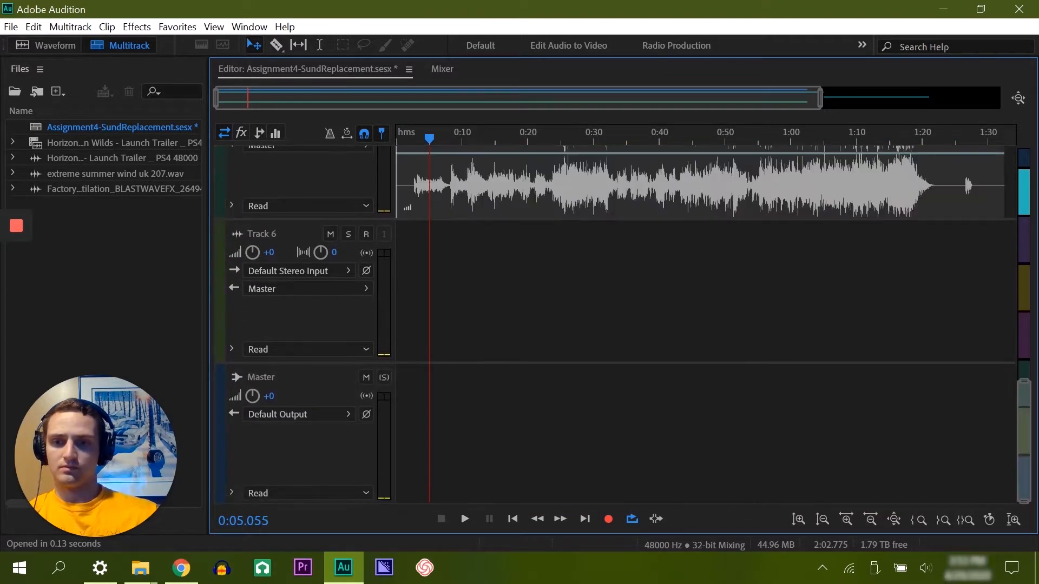
pyautogui.doubleClick(276, 234)
pyautogui.write('Amb')
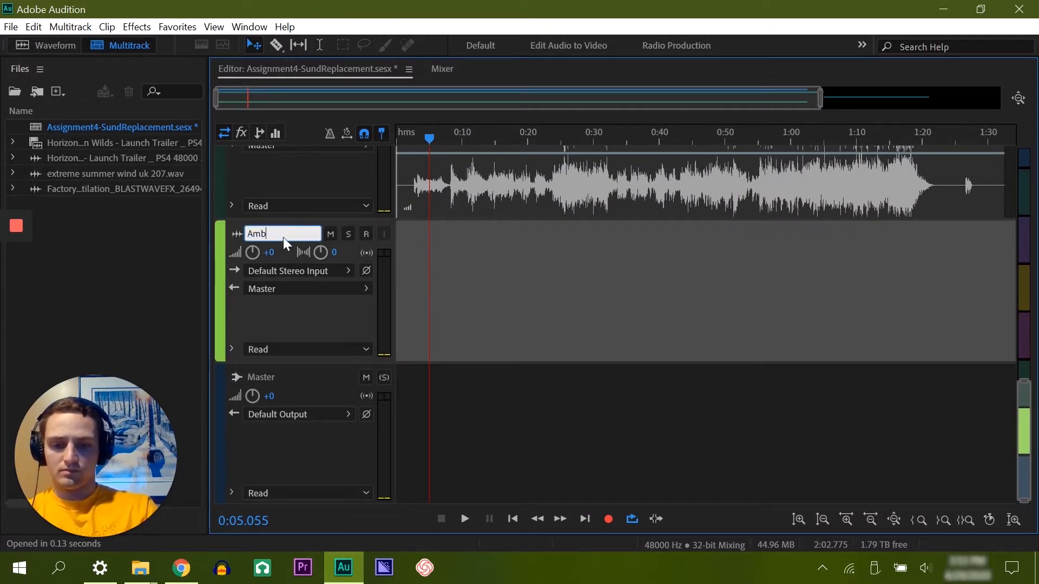
pyautogui.write('ience 2')
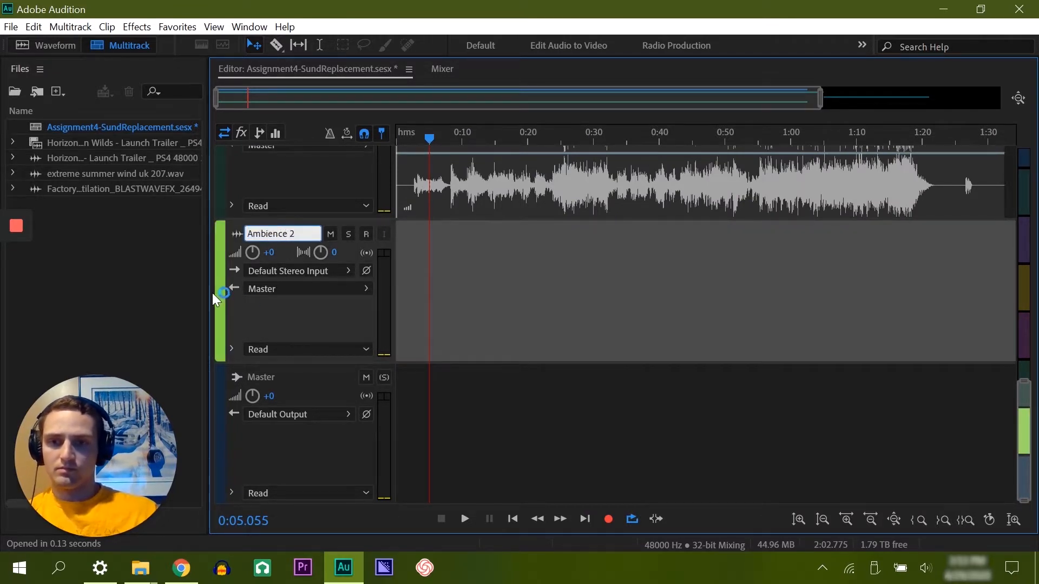
pyautogui.press('Return')
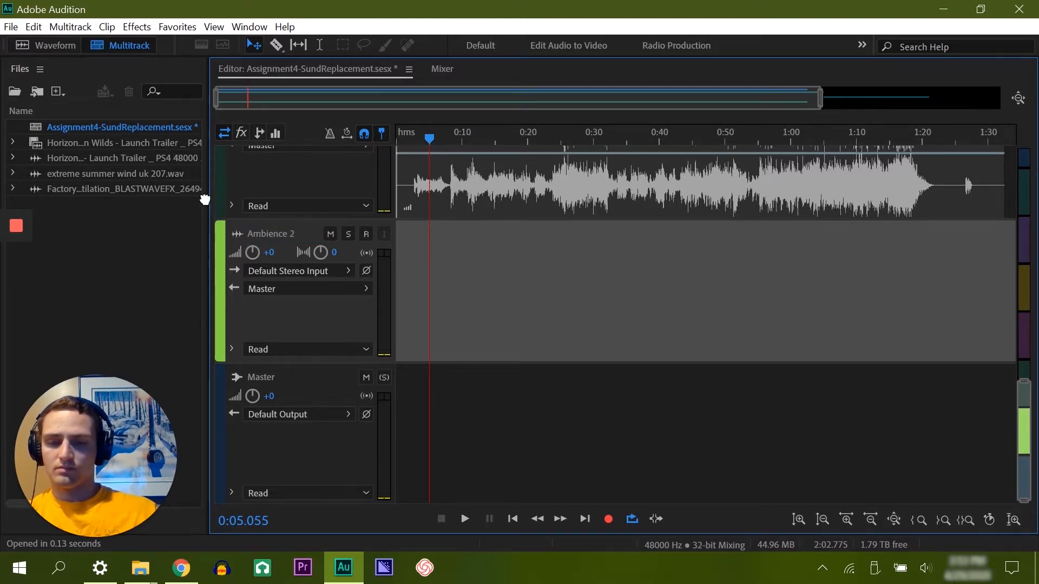
# Step: Place the imported factory ambience file on the Ambience 2 track, starting at about 0:42
pyautogui.click(81, 190)
pyautogui.moveTo(51, 189)
pyautogui.mouseDown()
pyautogui.moveTo(395, 303)
pyautogui.moveTo(671, 366)
pyautogui.mouseUp()
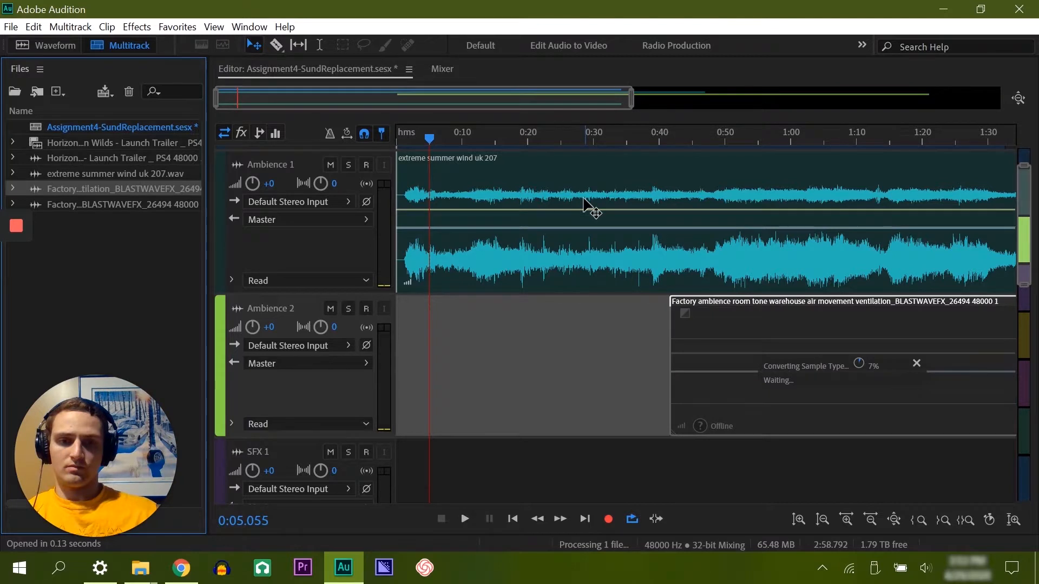
# Step: Play the session briefly from about 1:03.9 and position the playhead at about 1:03.7
pyautogui.moveTo(529, 104); pyautogui.dragTo(602, 102)
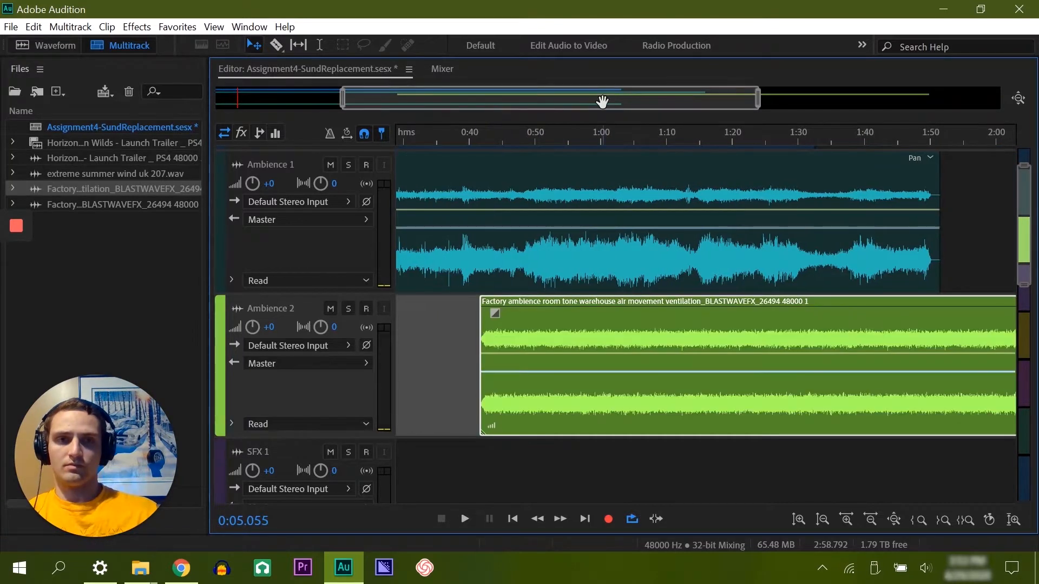
pyautogui.click(626, 136)
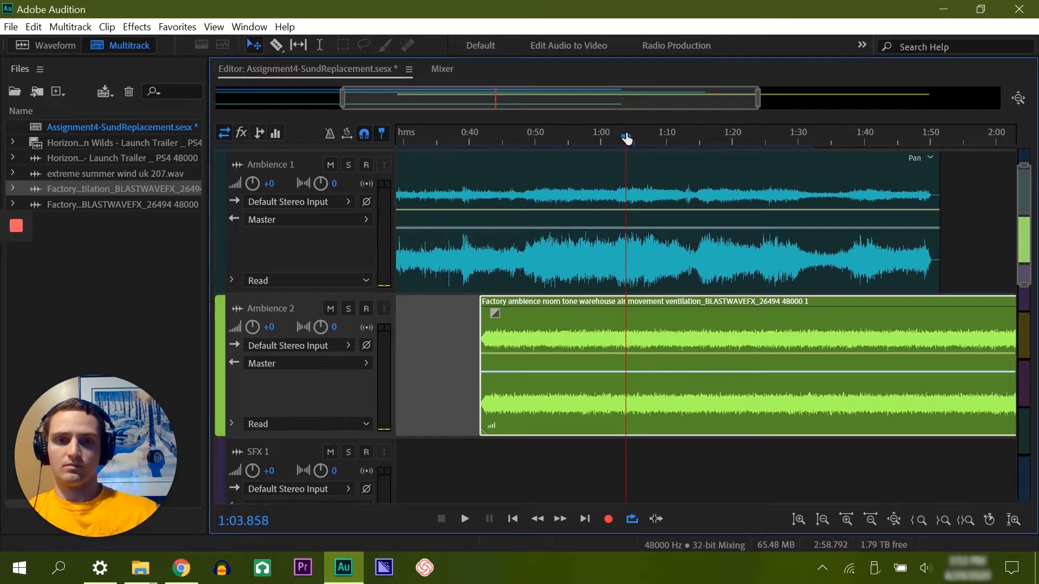
pyautogui.press('space')
pyautogui.click(636, 136)
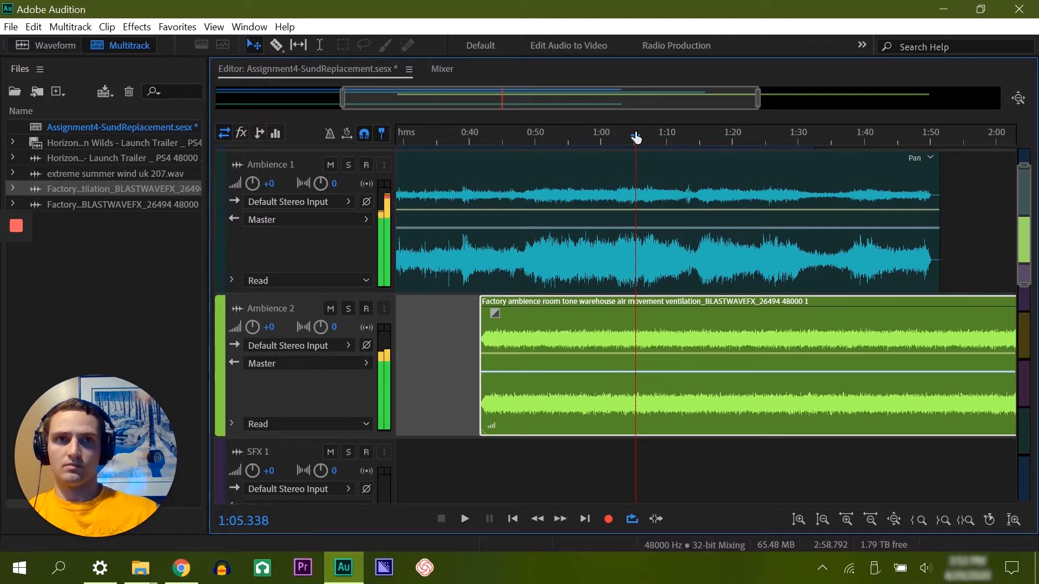
pyautogui.moveTo(635, 138)
pyautogui.mouseDown()
pyautogui.moveTo(587, 141)
pyautogui.moveTo(626, 144)
pyautogui.mouseUp()
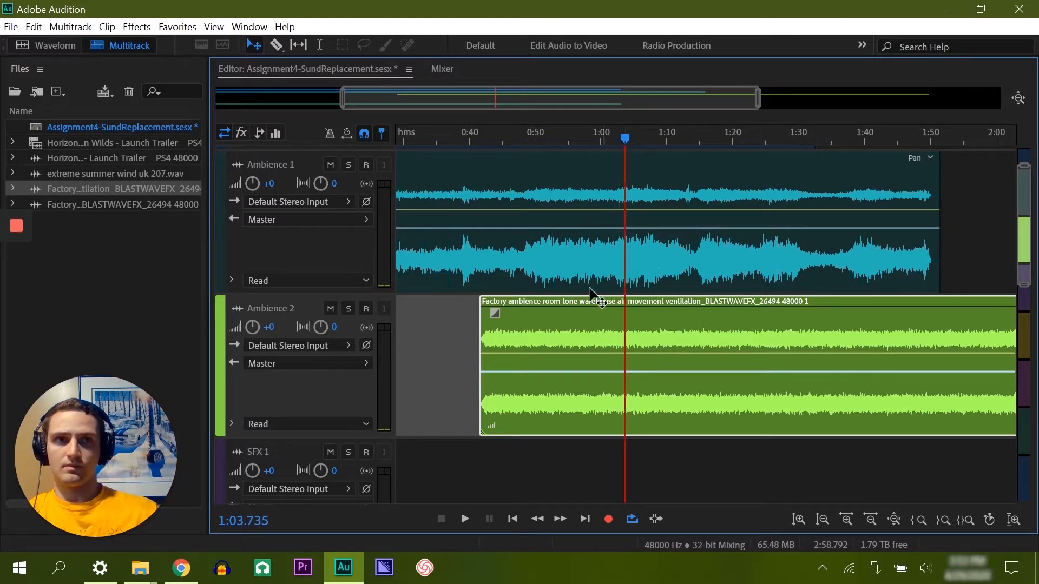
# Step: Move the factory ambience clip on Ambience 2 to the playhead, and shift it slightly earlier to start at about 1:01
pyautogui.moveTo(567, 310); pyautogui.dragTo(671, 308)
pyautogui.moveTo(542, 104); pyautogui.dragTo(560, 156)
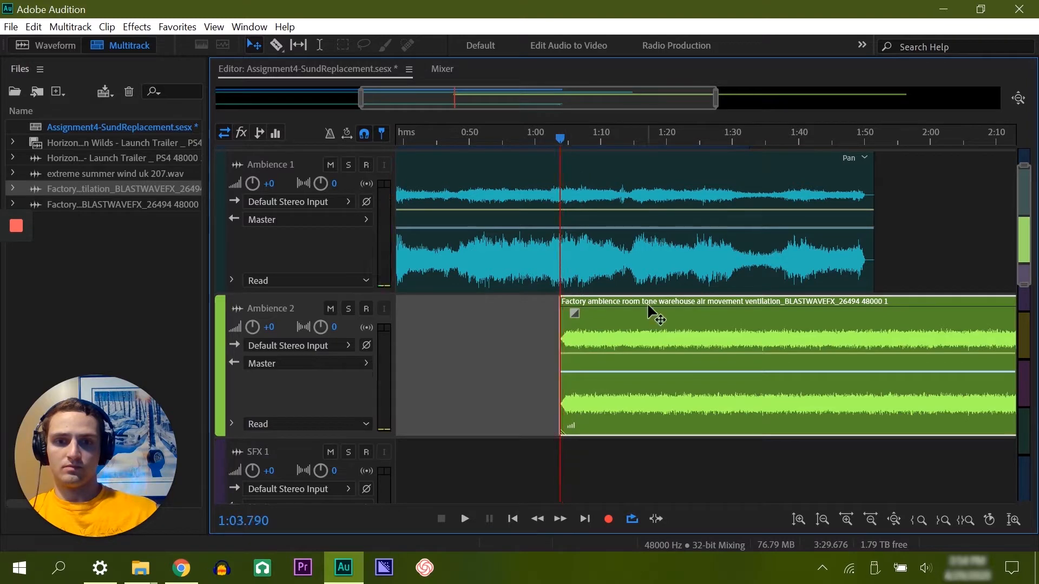
pyautogui.moveTo(656, 319); pyautogui.dragTo(638, 319)
pyautogui.moveTo(549, 97); pyautogui.dragTo(566, 101)
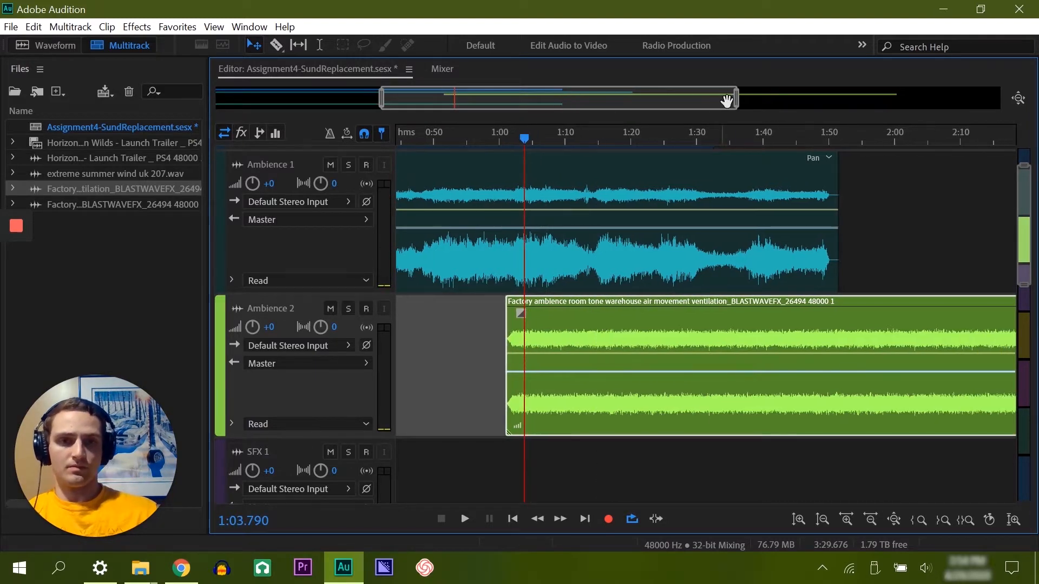
# Step: Trim the end of the factory ambience clip on Ambience 2 back to about 1:17
pyautogui.moveTo(731, 100); pyautogui.dragTo(998, 100)
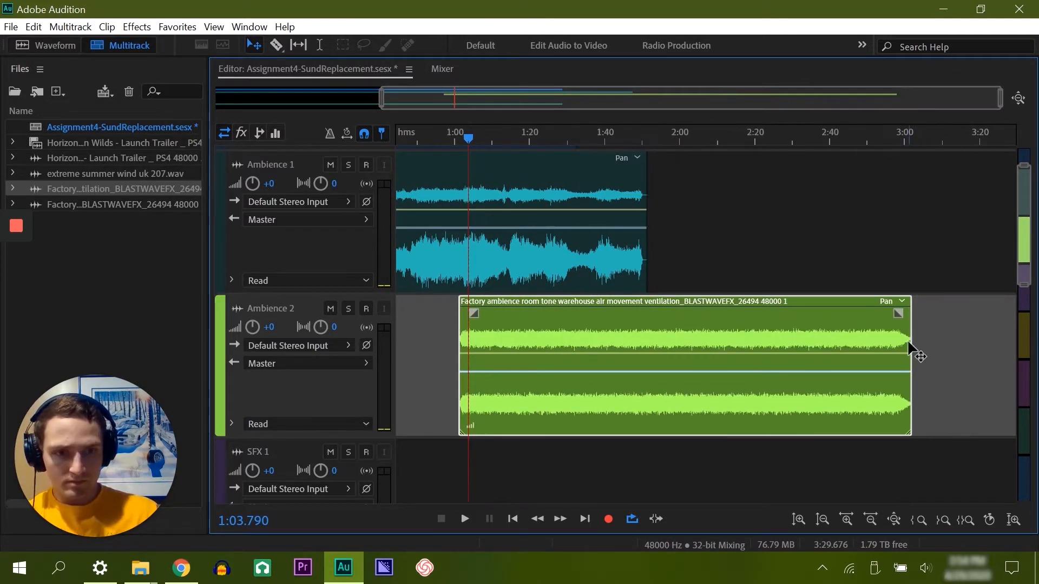
pyautogui.moveTo(910, 331); pyautogui.dragTo(520, 350)
pyautogui.moveTo(568, 93); pyautogui.dragTo(390, 114)
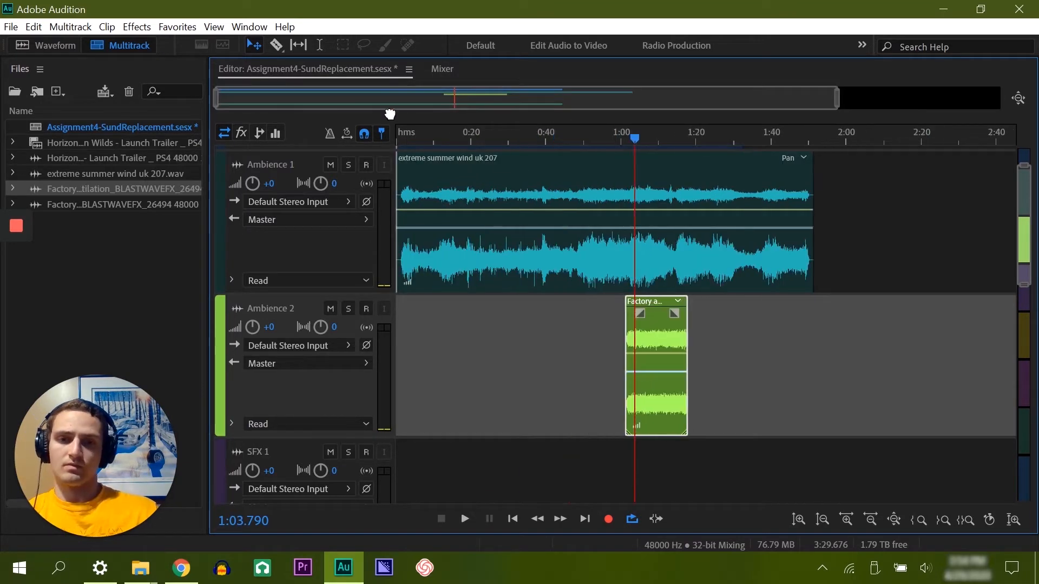
# Step: Return the playhead to the session start and scrub through the opening to about 0:11
pyautogui.click(92, 246)
pyautogui.press('Home')
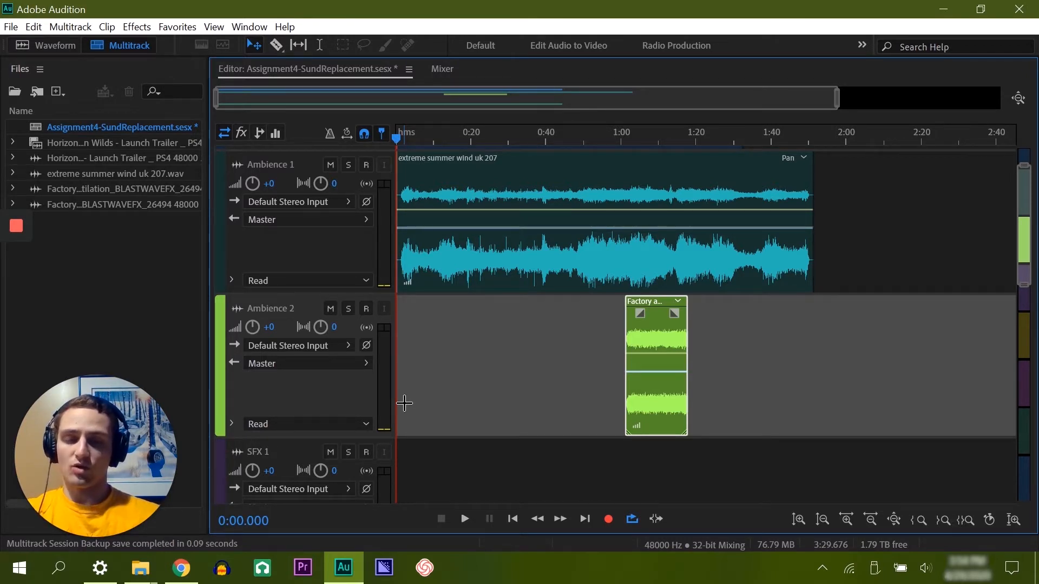
pyautogui.moveTo(837, 99); pyautogui.dragTo(654, 98)
pyautogui.moveTo(449, 136); pyautogui.dragTo(397, 137)
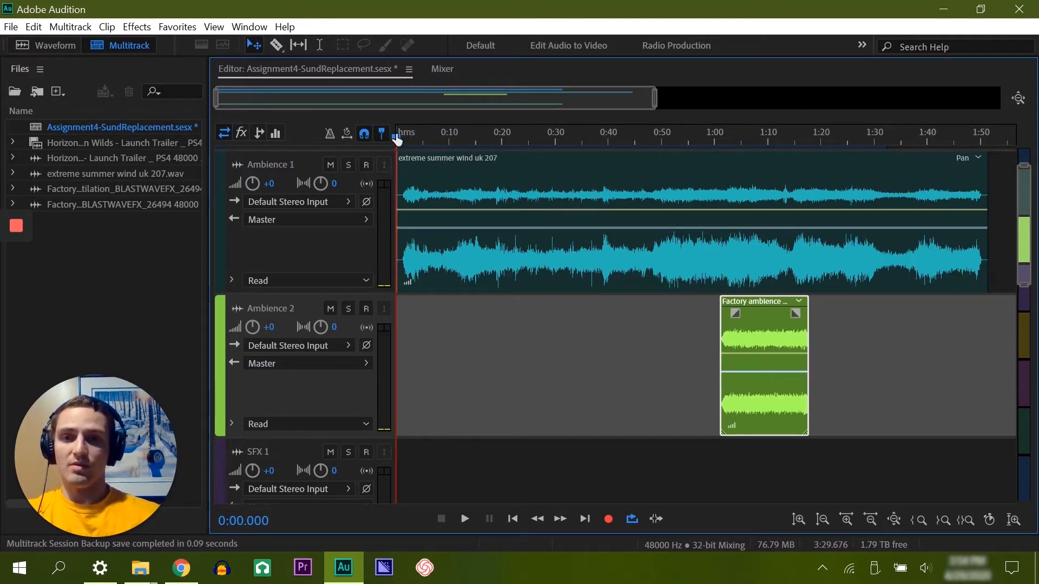
pyautogui.moveTo(397, 140); pyautogui.dragTo(455, 140)
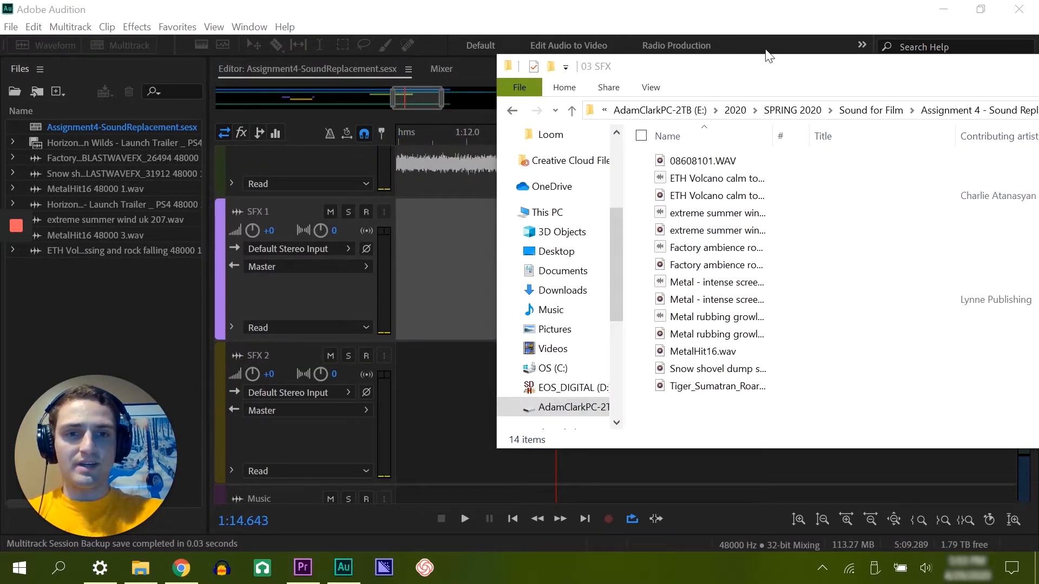
# Step: Import the Tiger_Sumatran_Roar sound file from the 03 SFX folder into the session's files
pyautogui.moveTo(765, 72); pyautogui.dragTo(710, 65)
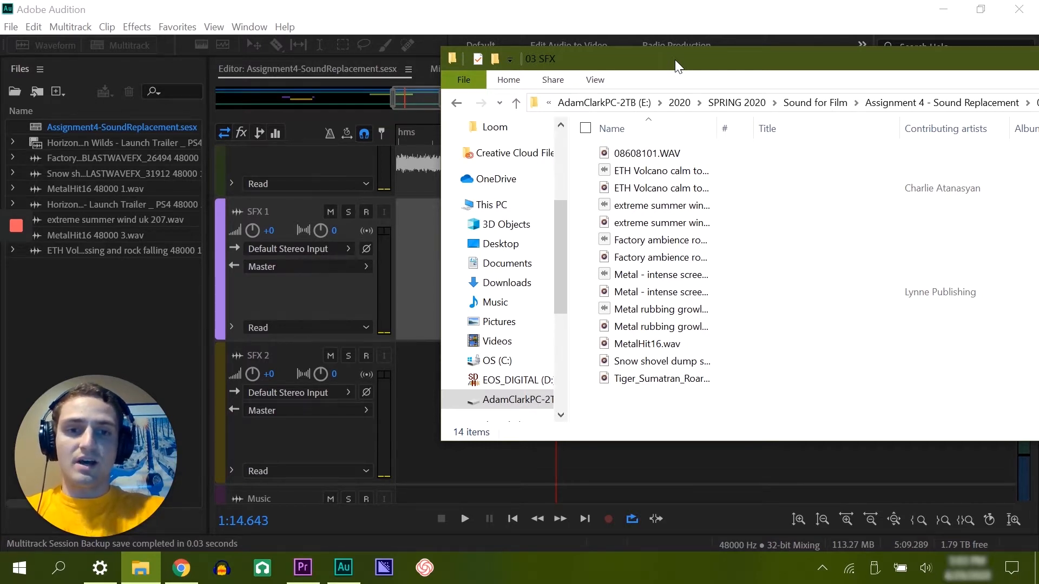
pyautogui.moveTo(690, 57); pyautogui.dragTo(644, 51)
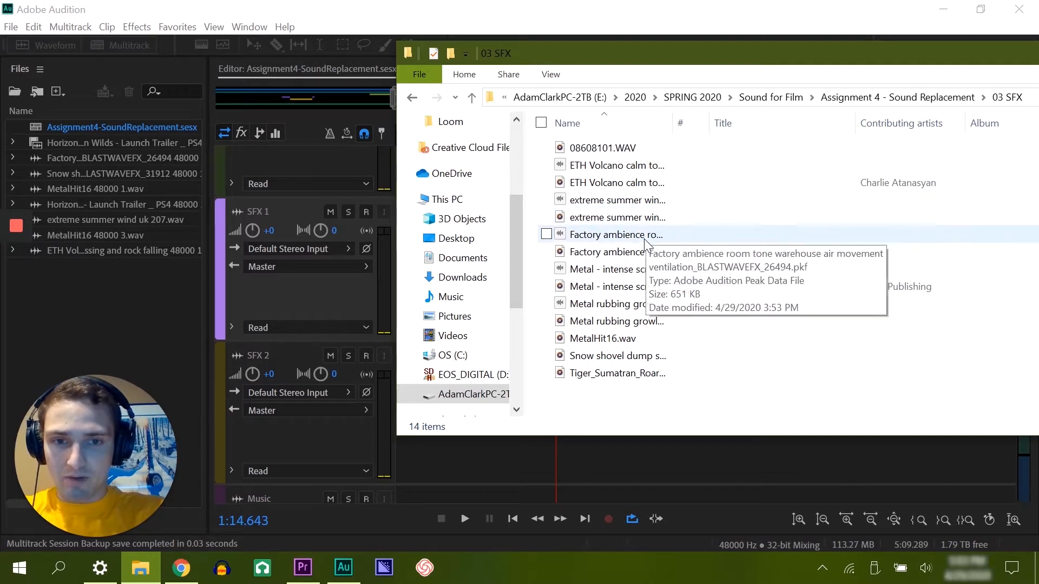
pyautogui.click(626, 385)
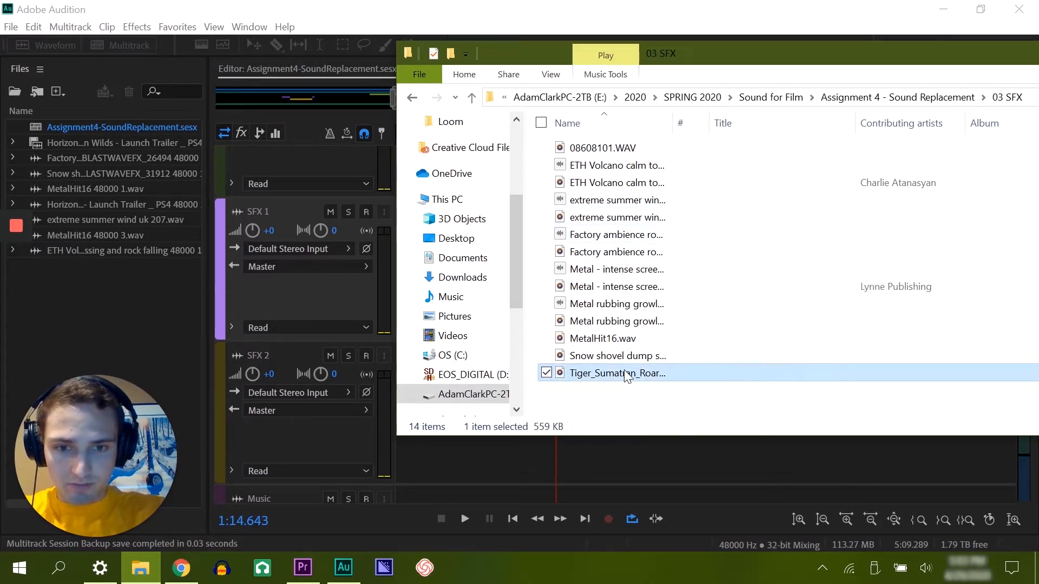
pyautogui.moveTo(625, 373); pyautogui.dragTo(93, 306)
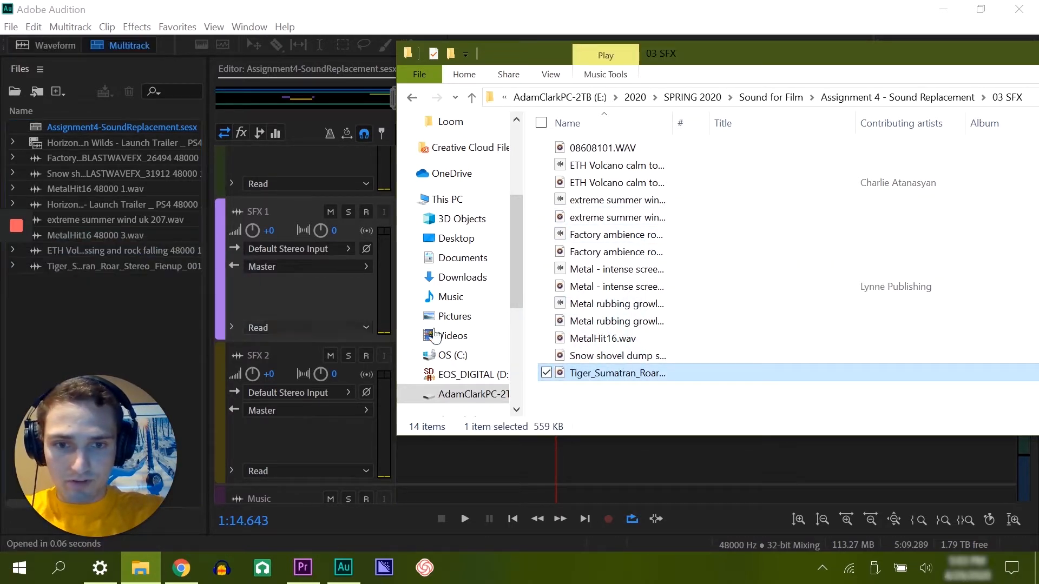
# Step: Import the "Metal rubbing growl" and "Metal - intense screeching" sound files from the 03 SFX folder
pyautogui.click(633, 321)
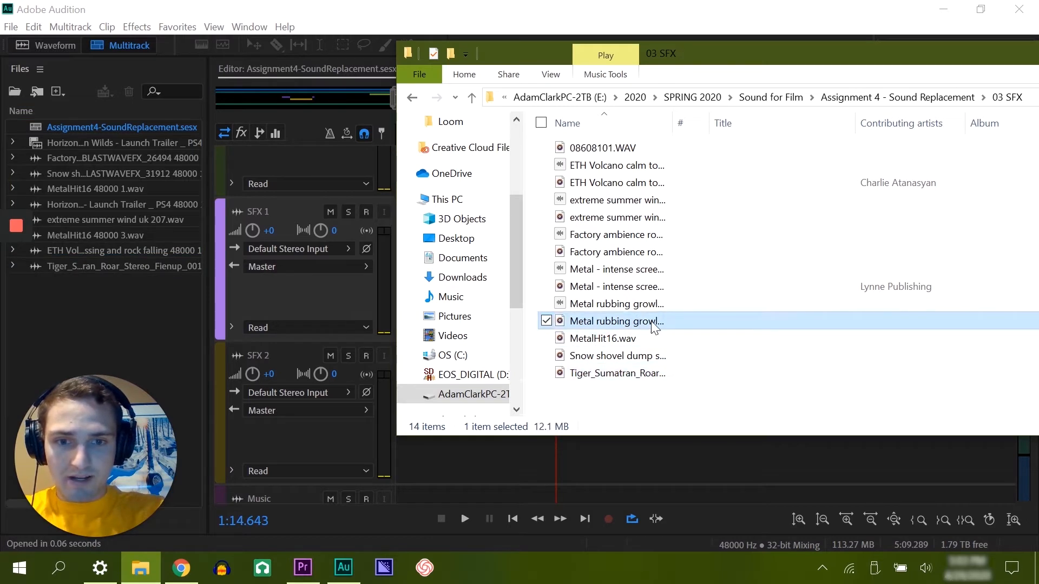
pyautogui.moveTo(649, 327); pyautogui.dragTo(99, 323)
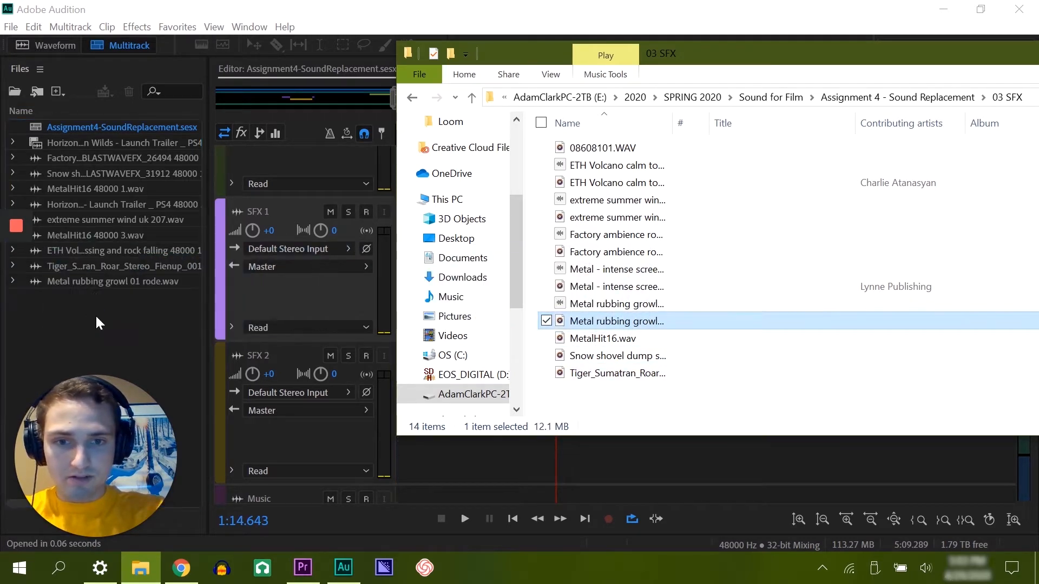
pyautogui.click(637, 287)
pyautogui.moveTo(637, 286); pyautogui.dragTo(71, 326)
# Step: Position the playhead at about 1:15.9 in the multitrack session
pyautogui.click(556, 140)
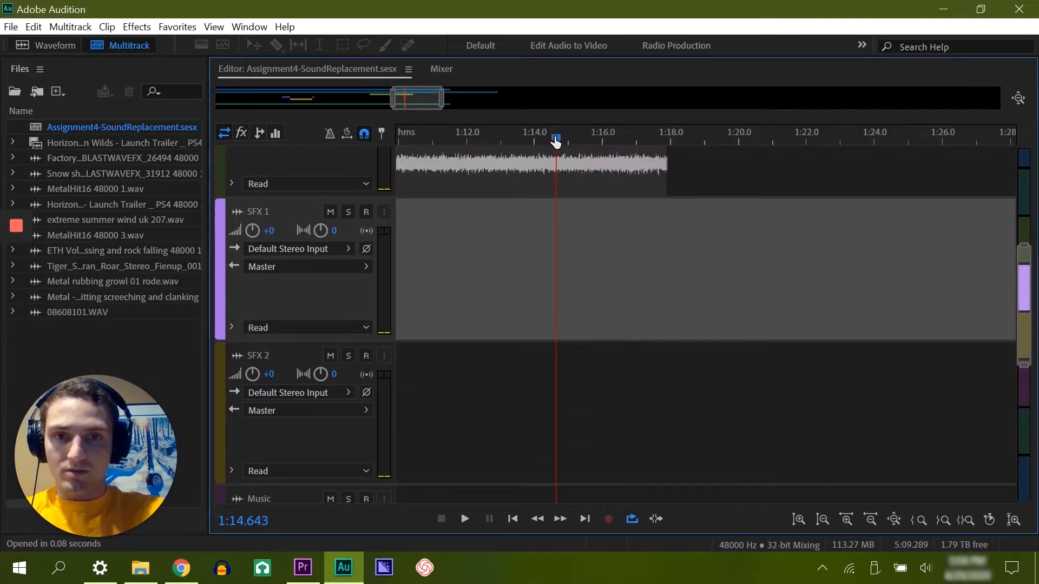
pyautogui.moveTo(558, 141); pyautogui.dragTo(598, 139)
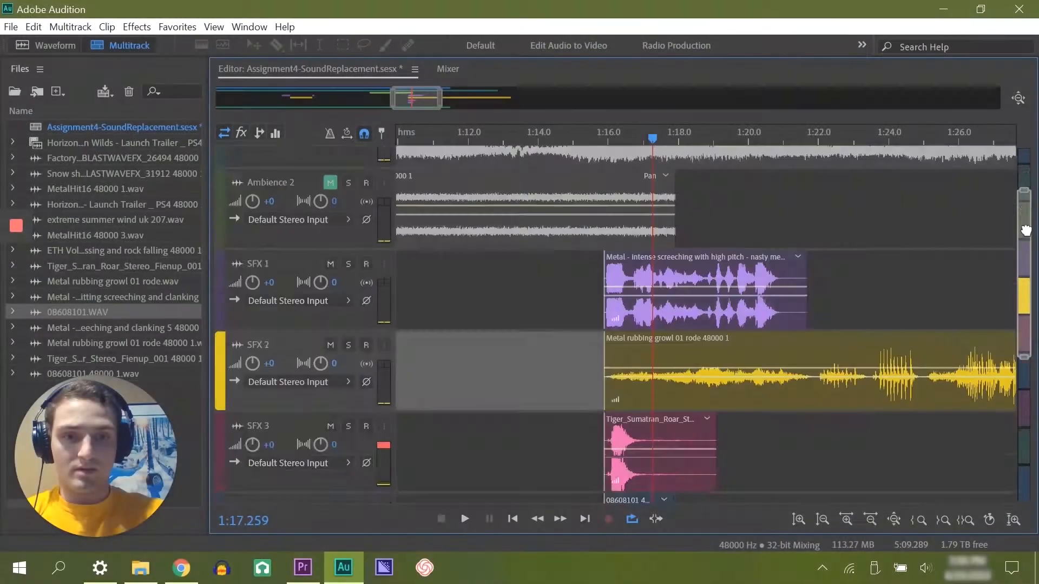
# Step: Scrub over the layered effects on SFX 1 to SFX 4 up to about 1:18.7 and back to their start
pyautogui.scroll(-5, 1020, 248)
pyautogui.moveTo(1020, 247); pyautogui.dragTo(1020, 242)
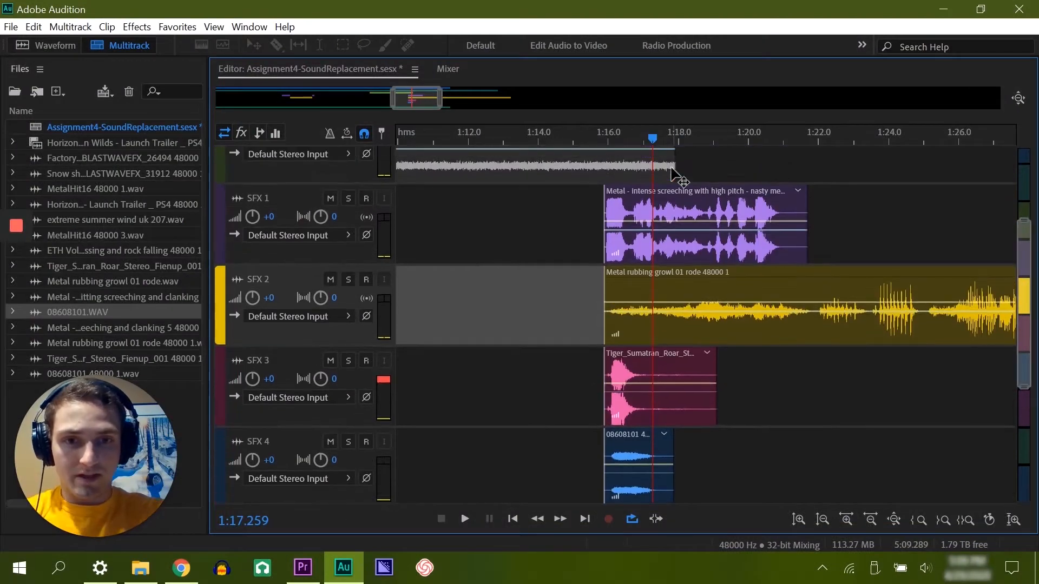
pyautogui.moveTo(652, 143); pyautogui.dragTo(702, 144)
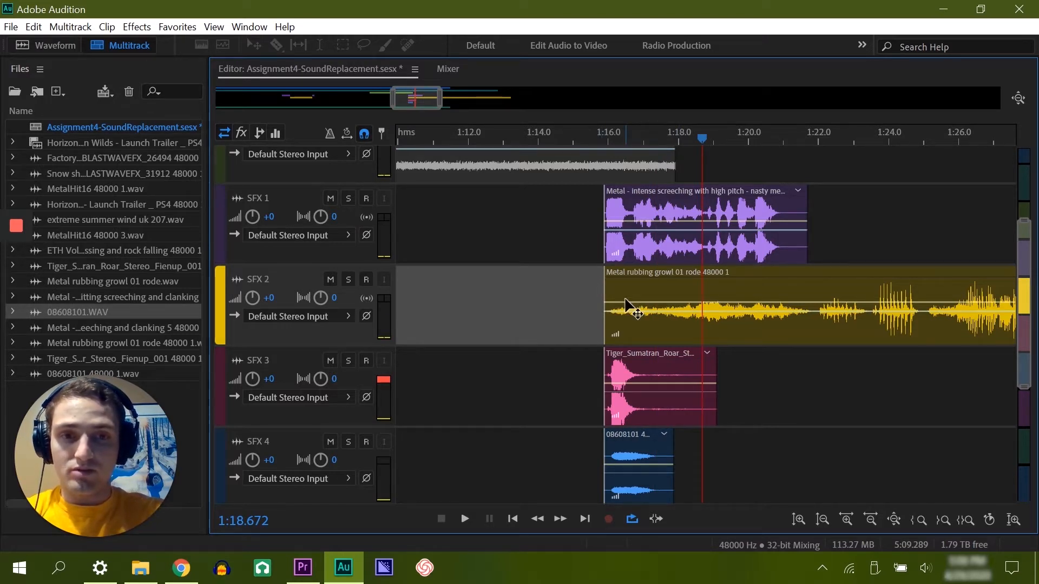
pyautogui.moveTo(700, 143); pyautogui.dragTo(598, 156)
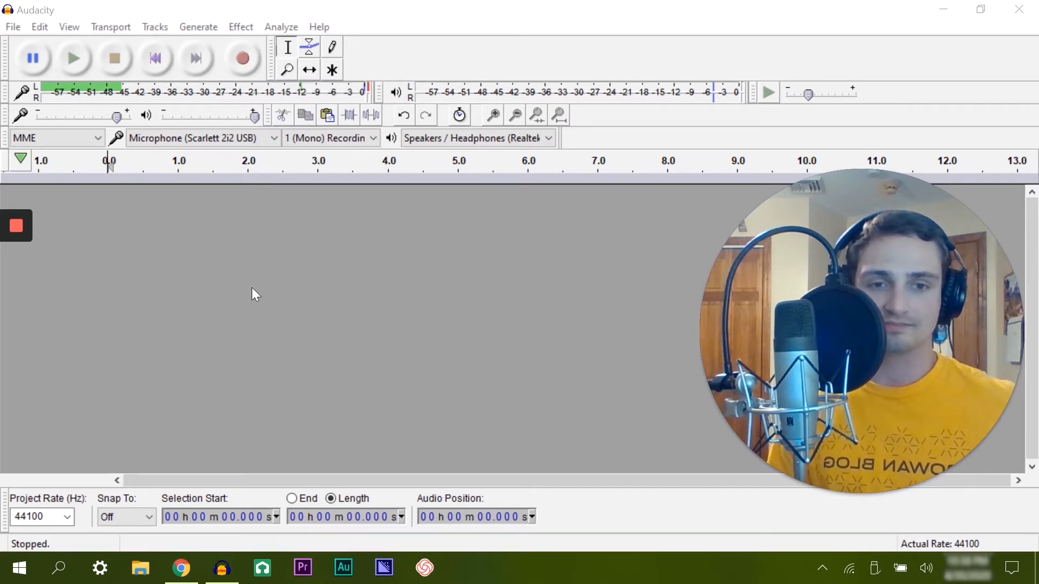
# Step: Play the recorded voice track in Audacity from about 6.85 s and lower the playback volume
pyautogui.hotkey('alt', 'Tab')
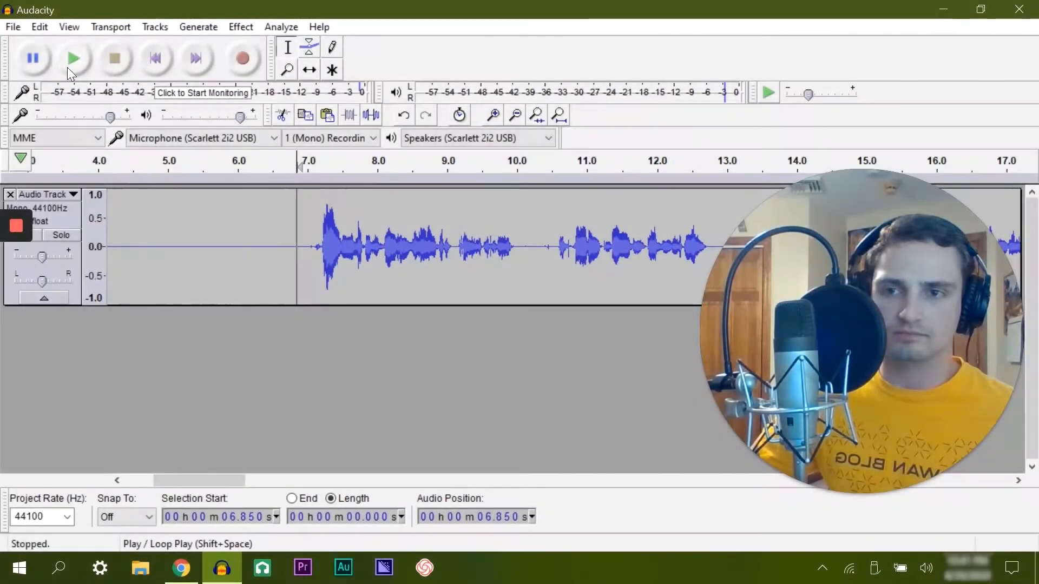
pyautogui.click(68, 67)
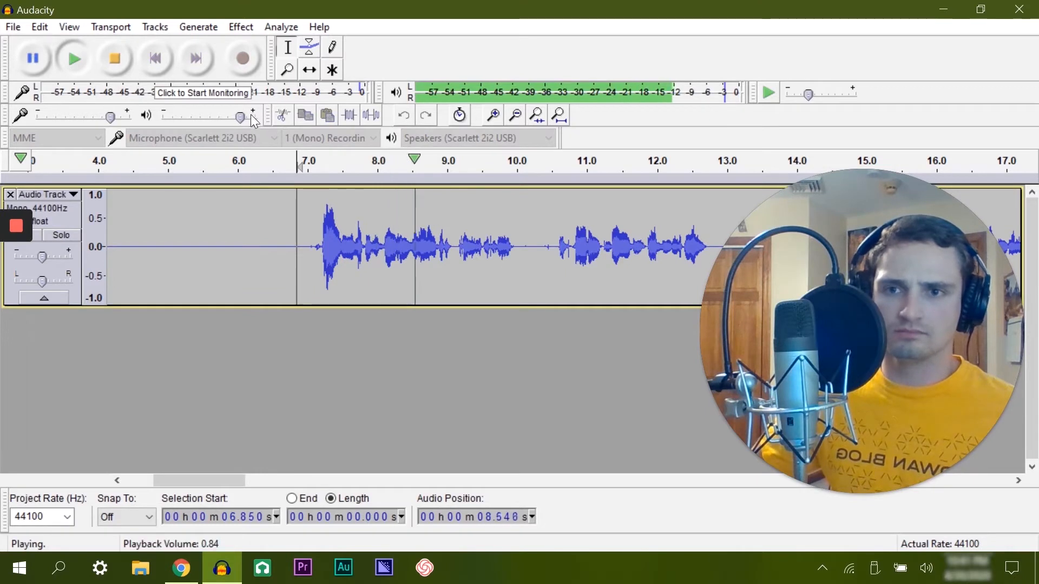
pyautogui.moveTo(242, 117); pyautogui.dragTo(214, 124)
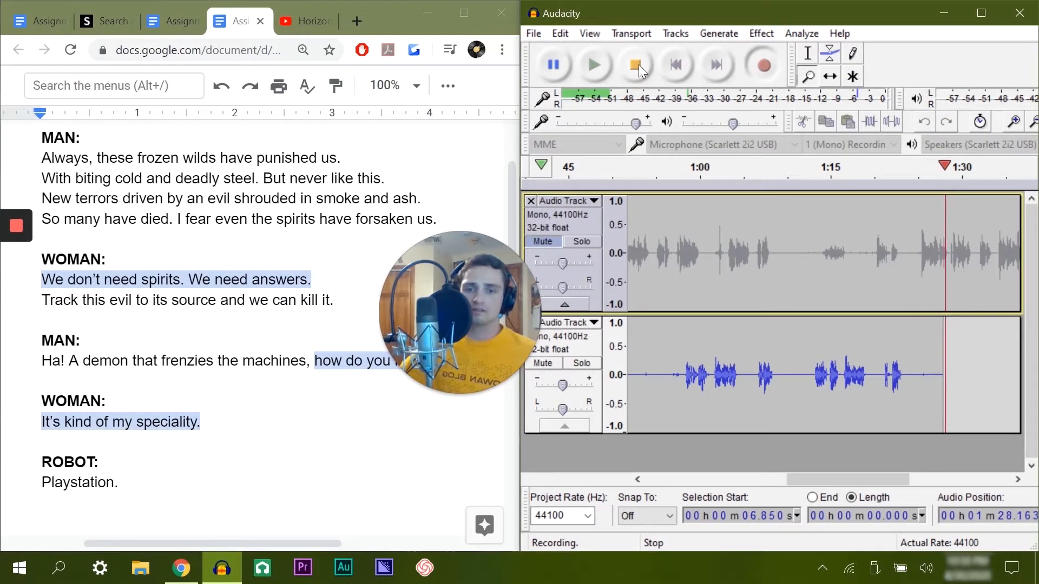
# Step: Stop recording the second voice track, check it against the first track, and mute it
pyautogui.click(636, 65)
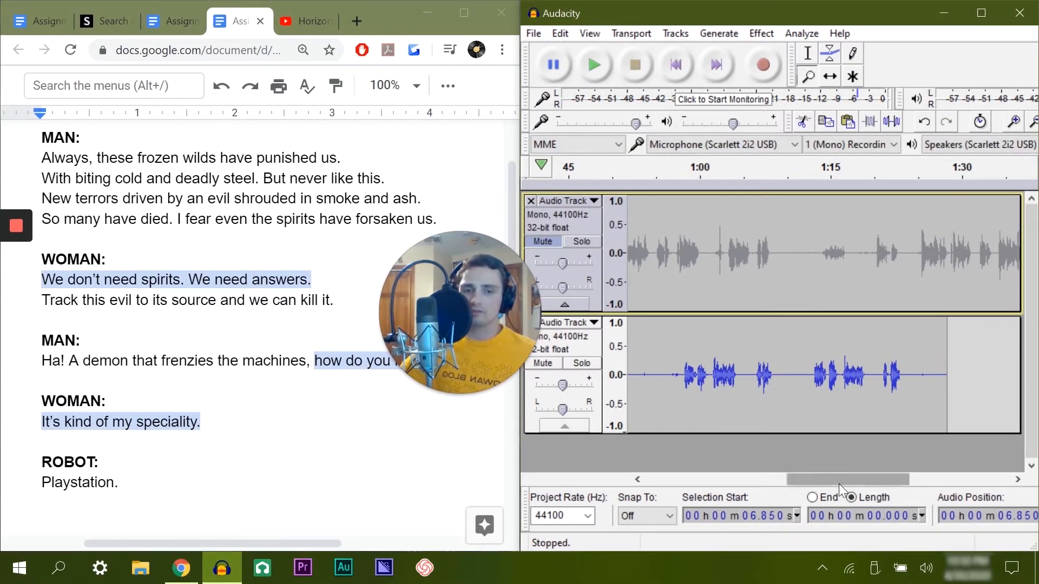
pyautogui.moveTo(842, 480); pyautogui.dragTo(667, 487)
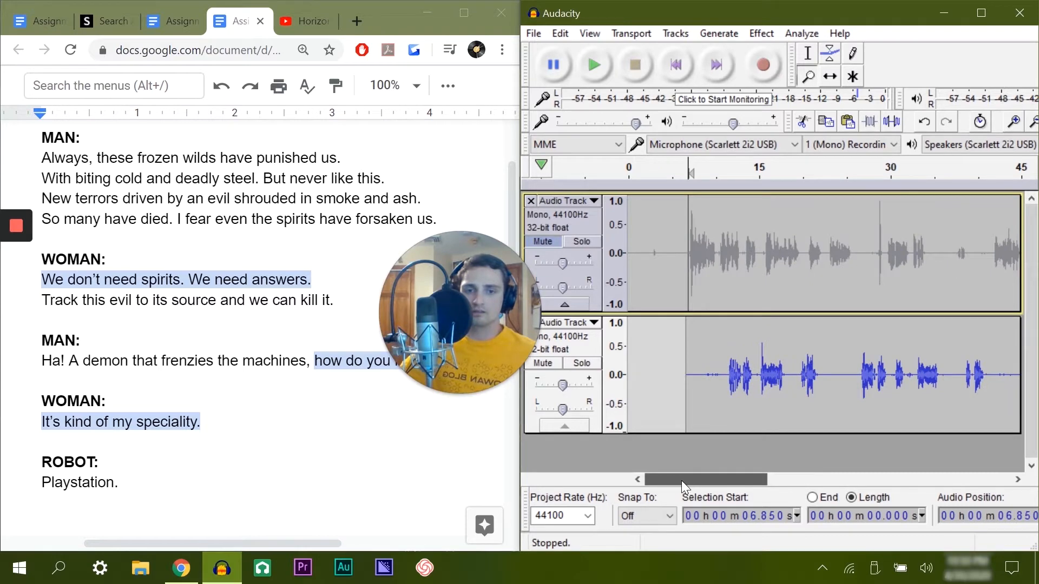
pyautogui.click(713, 166)
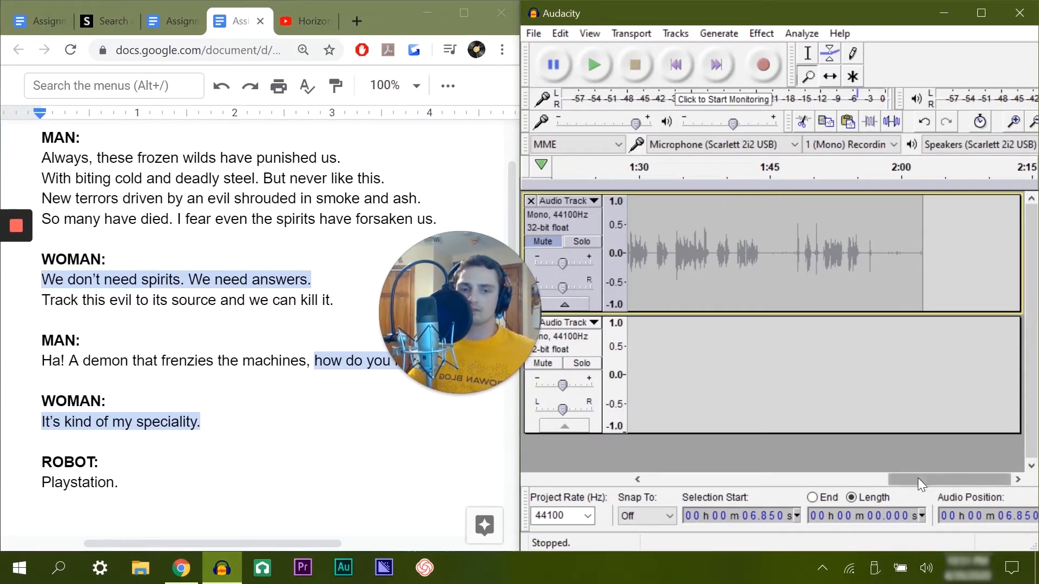
pyautogui.moveTo(917, 478); pyautogui.dragTo(570, 481)
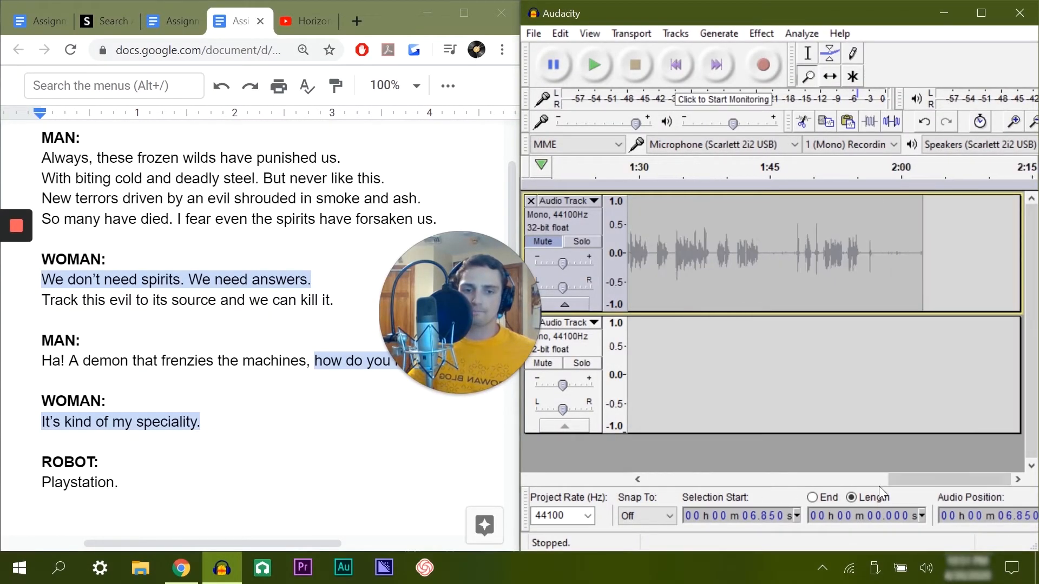
pyautogui.moveTo(881, 480); pyautogui.dragTo(624, 476)
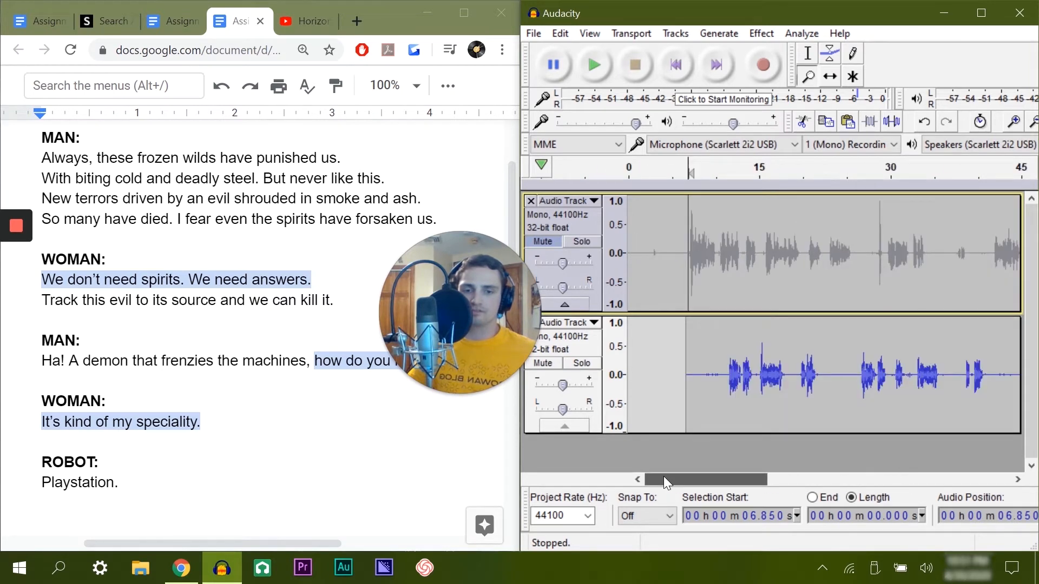
pyautogui.click(546, 364)
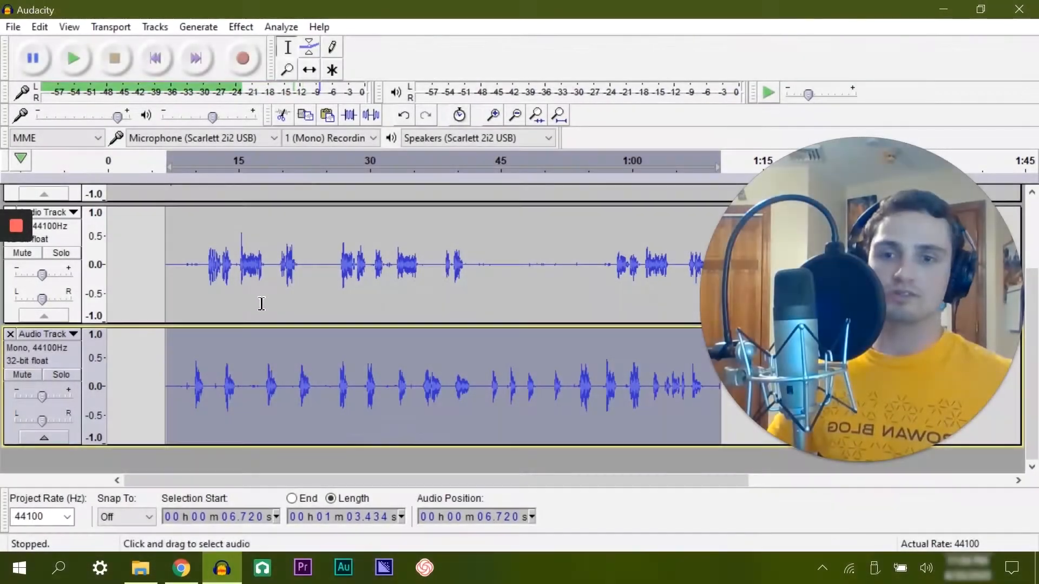
# Step: Export the selected audio of the third track to Downloads as a 32-bit float WAV named "playstation", keeping the metadata tags
pyautogui.click(14, 28)
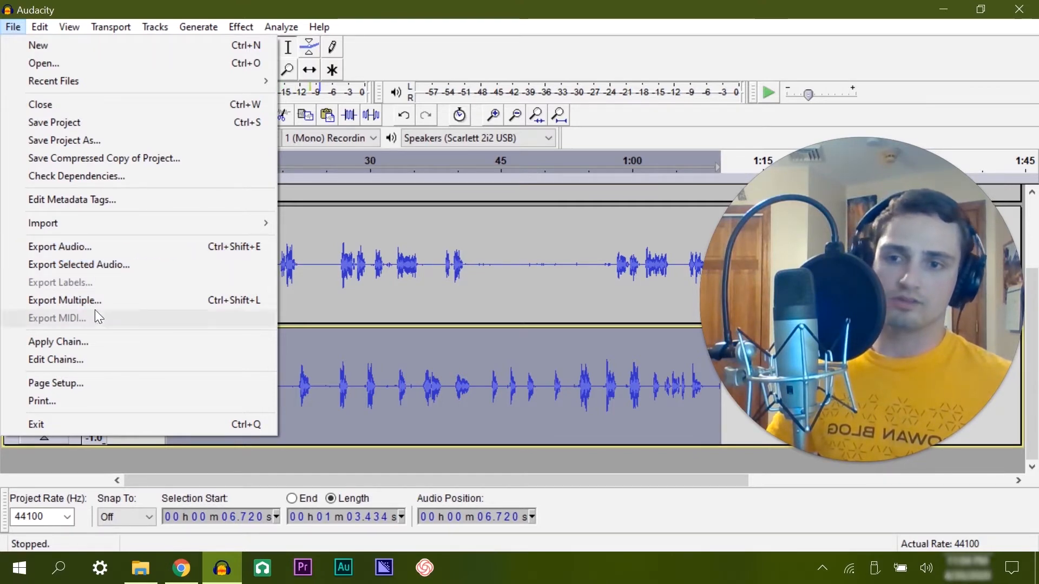
pyautogui.click(80, 265)
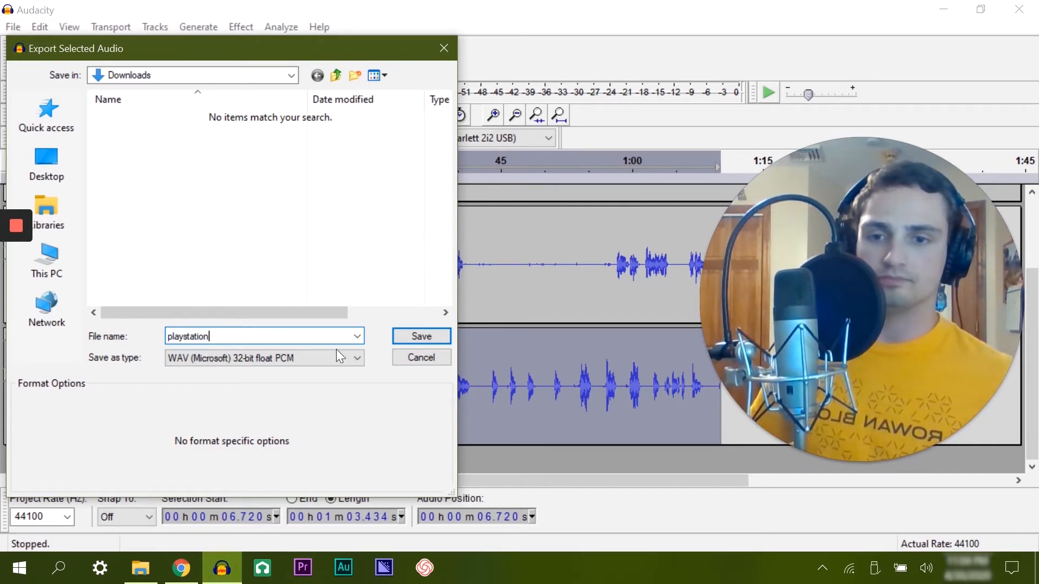
pyautogui.click(430, 336)
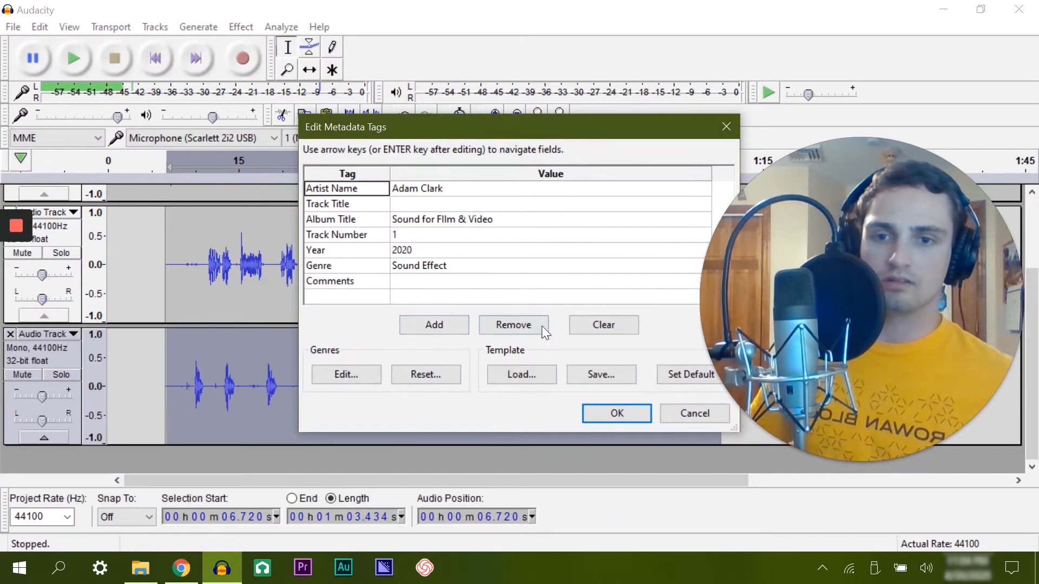
pyautogui.click(614, 412)
# Step: Export the second track's selected audio to Downloads as a 32-bit float WAV named "woman", keeping the metadata tags
pyautogui.scroll(1, 471, 352)
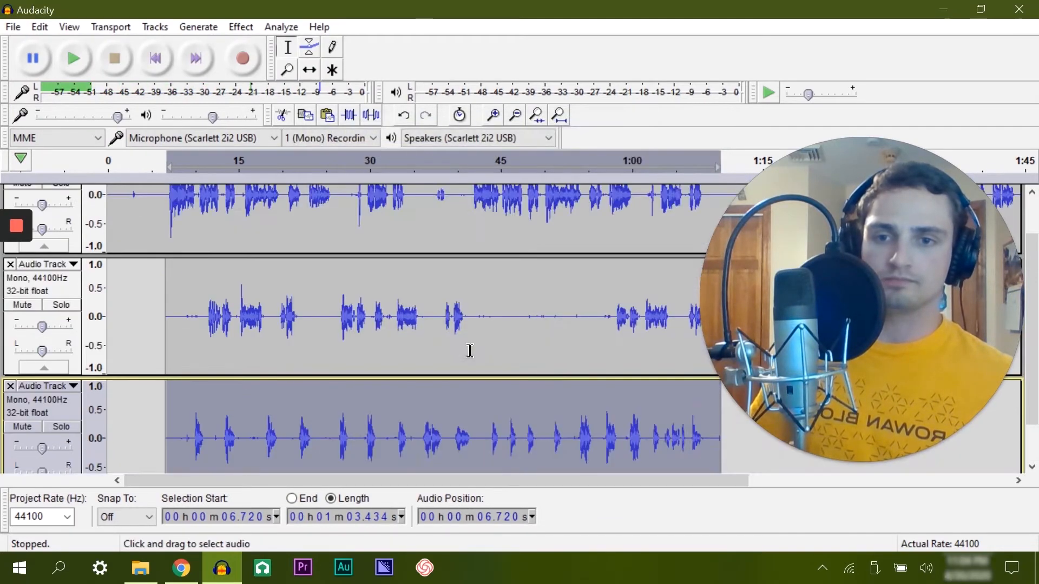
pyautogui.doubleClick(322, 342)
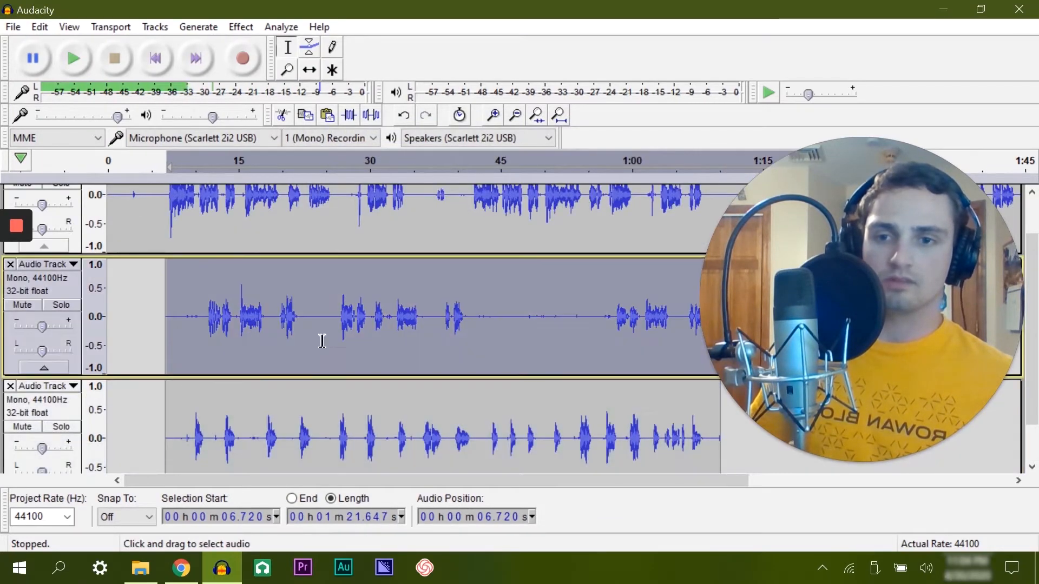
pyautogui.click(10, 30)
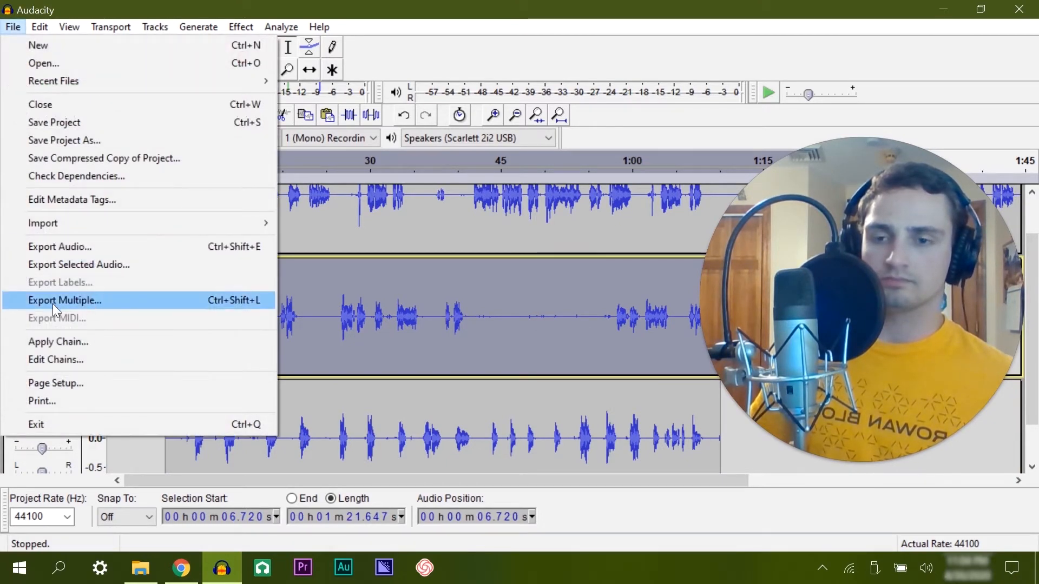
pyautogui.click(72, 265)
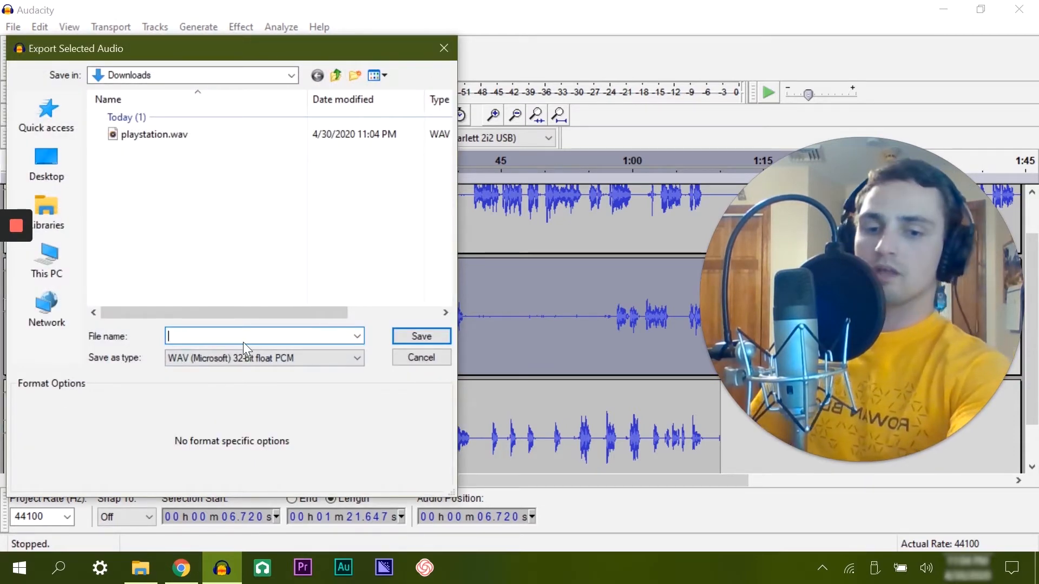
pyautogui.write('w')
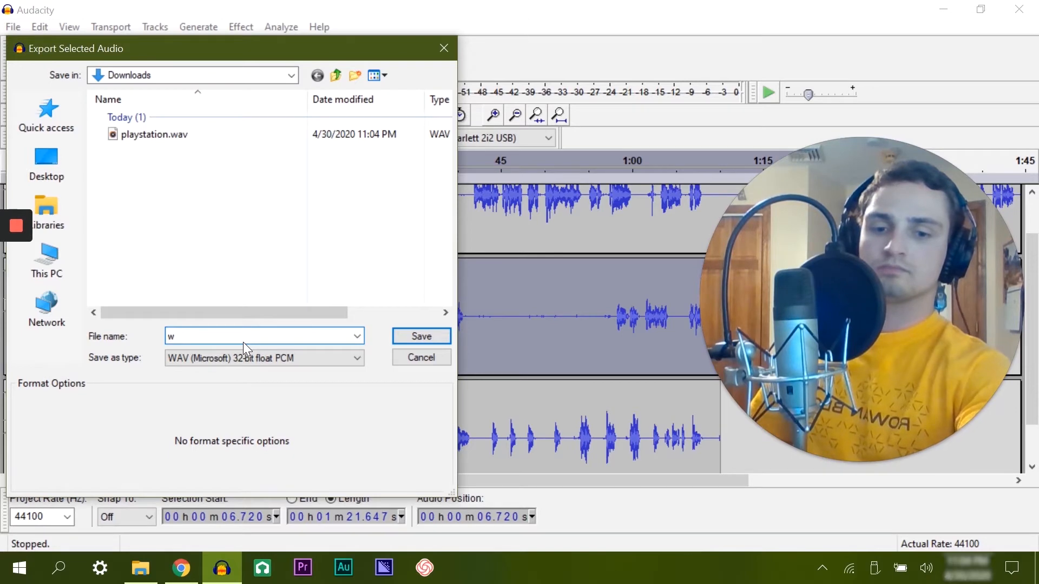
pyautogui.write('oman')
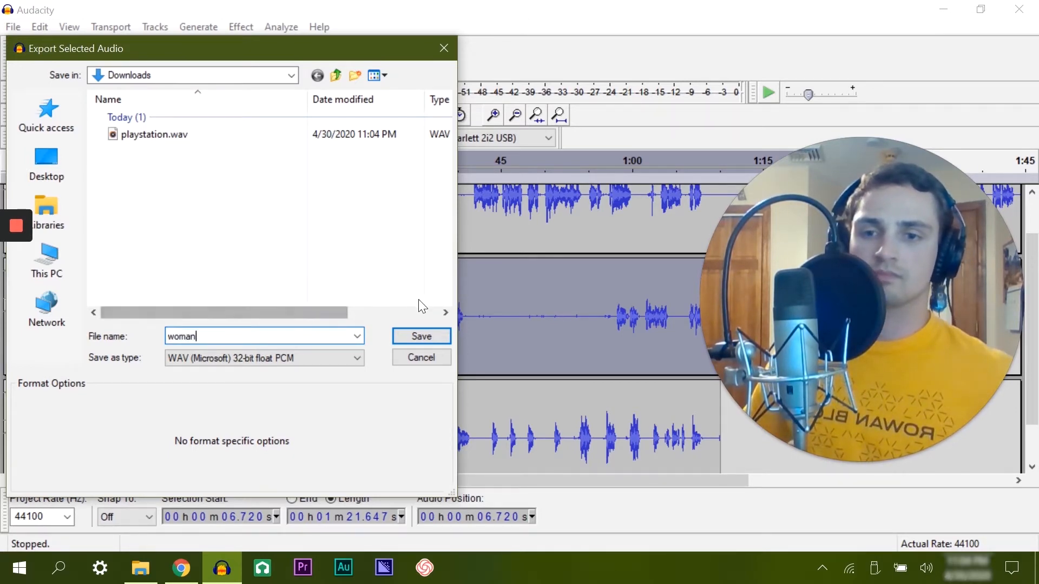
pyautogui.click(421, 335)
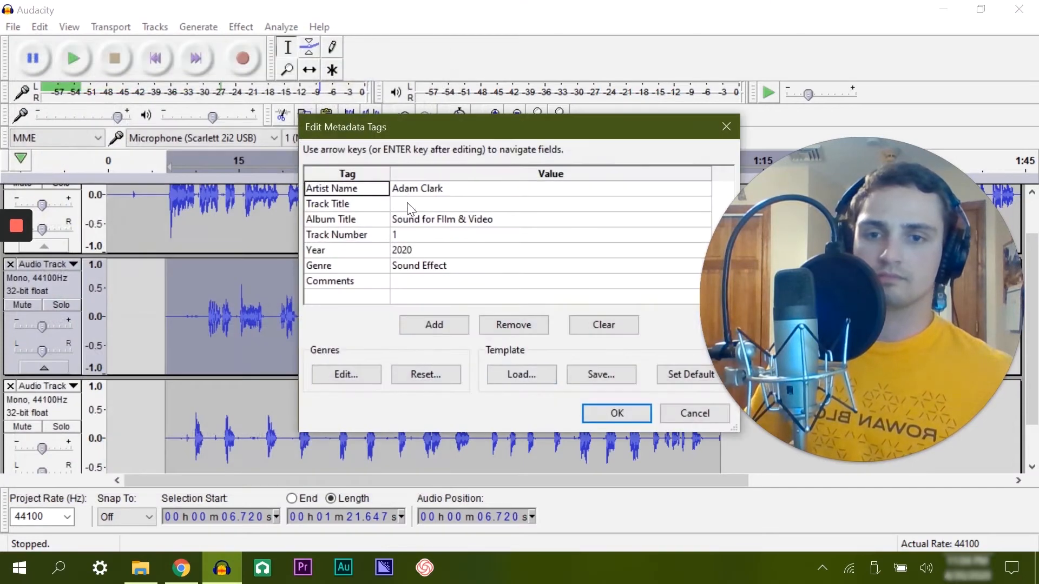
pyautogui.click(609, 411)
# Step: Export the first track's selected audio to Downloads as a 32-bit float WAV named "man", keeping the metadata tags, and close the Downloads folder
pyautogui.scroll(1, 275, 251)
pyautogui.doubleClick(275, 251)
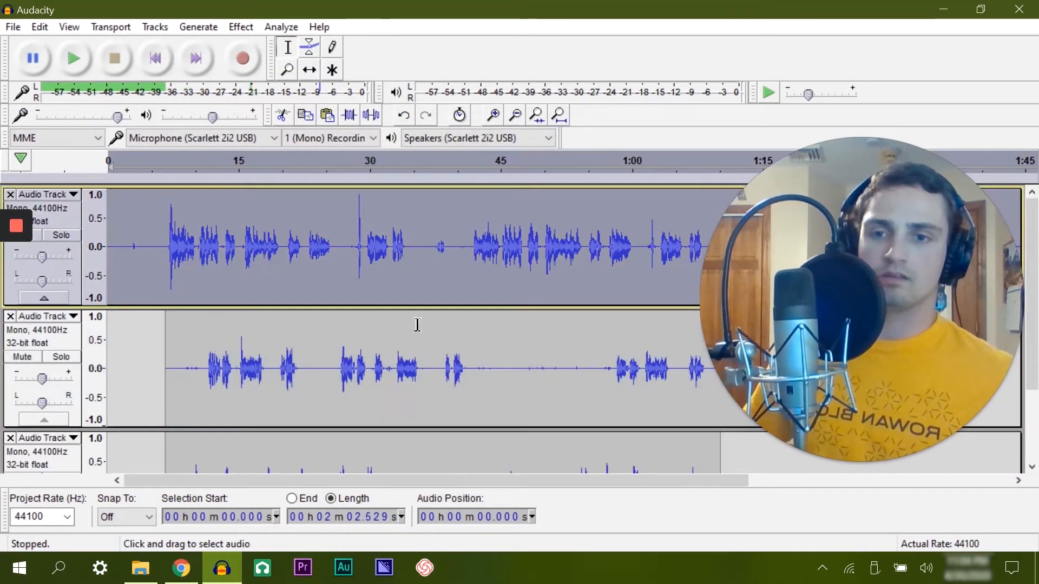
pyautogui.click(13, 26)
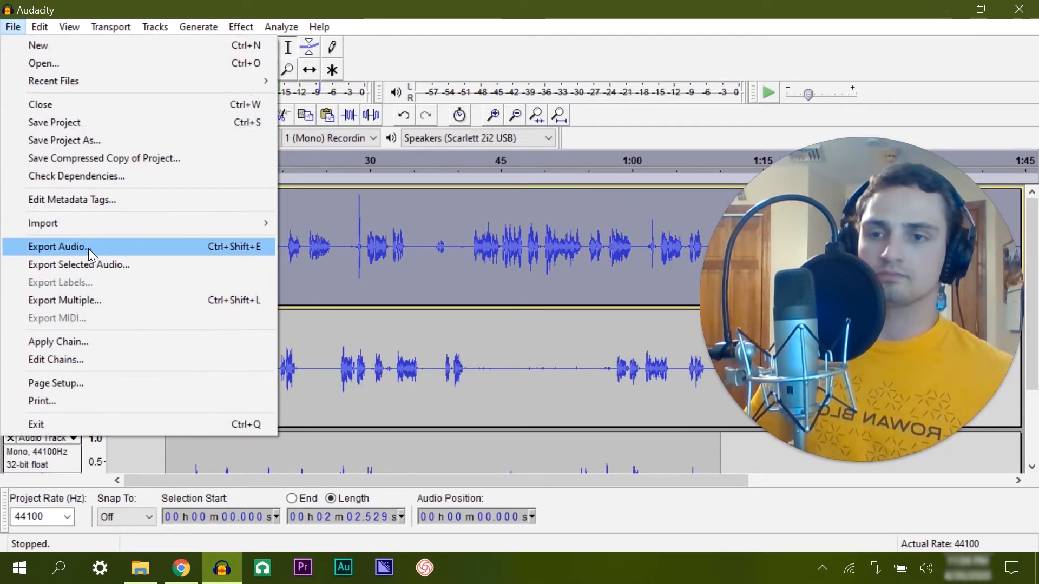
pyautogui.click(78, 265)
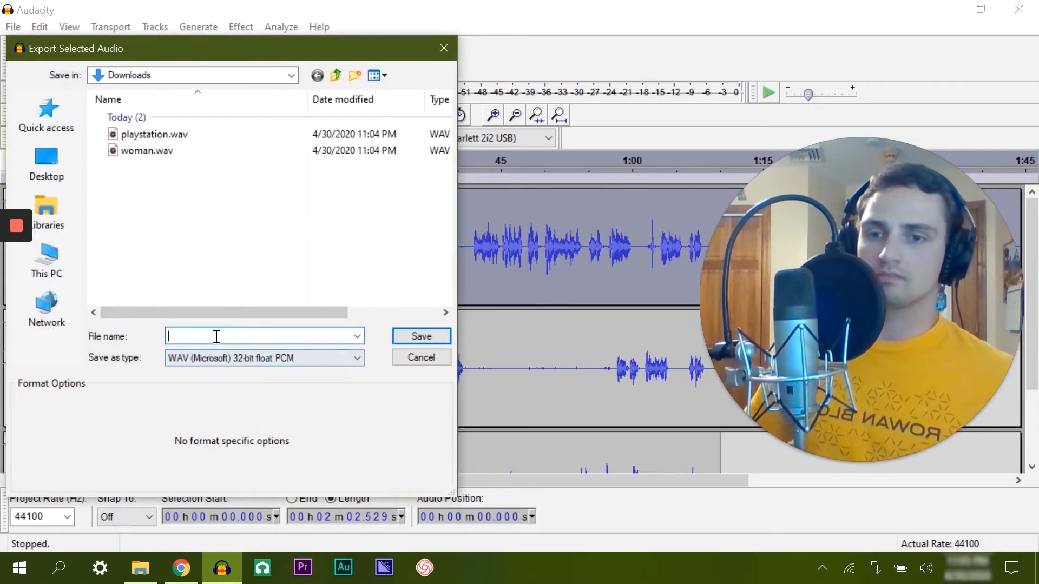
pyautogui.write('man')
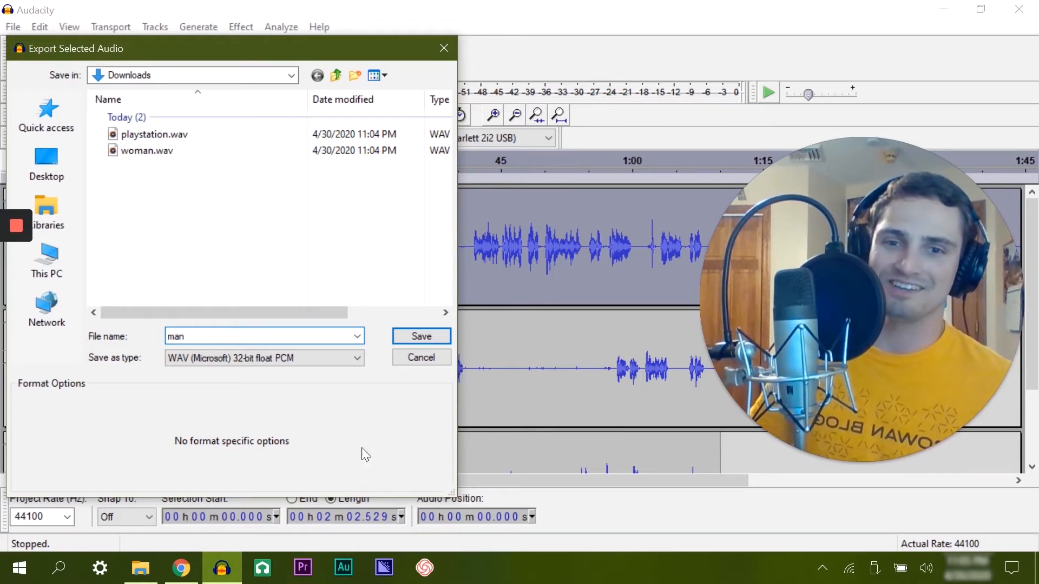
pyautogui.click(409, 341)
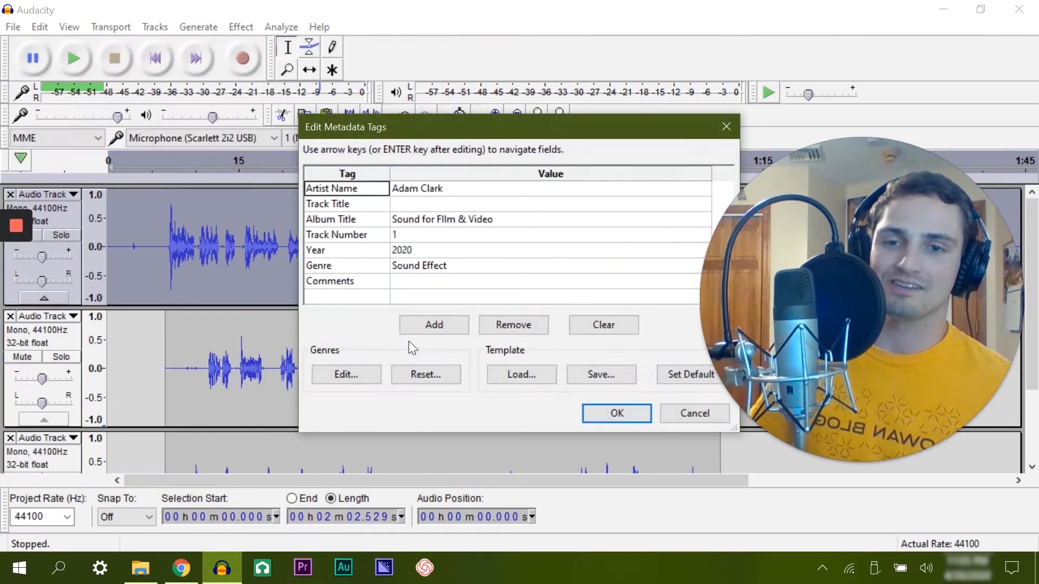
pyautogui.click(616, 414)
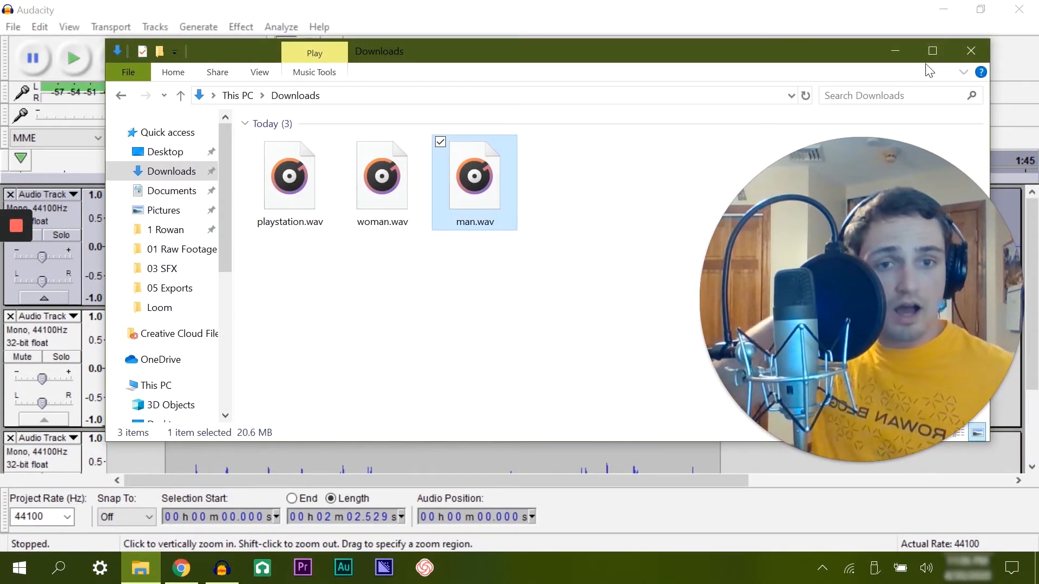
pyautogui.click(967, 53)
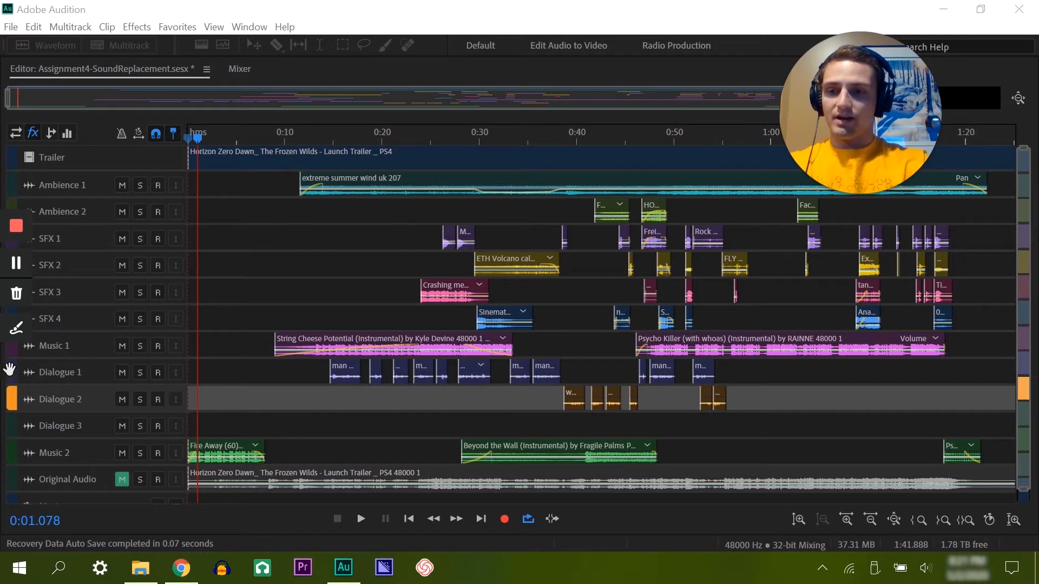
# Step: Move the Music 1 track directly below Dialogue 3 and mute both Music 1 and Music 2
pyautogui.moveTo(12, 352); pyautogui.dragTo(21, 440)
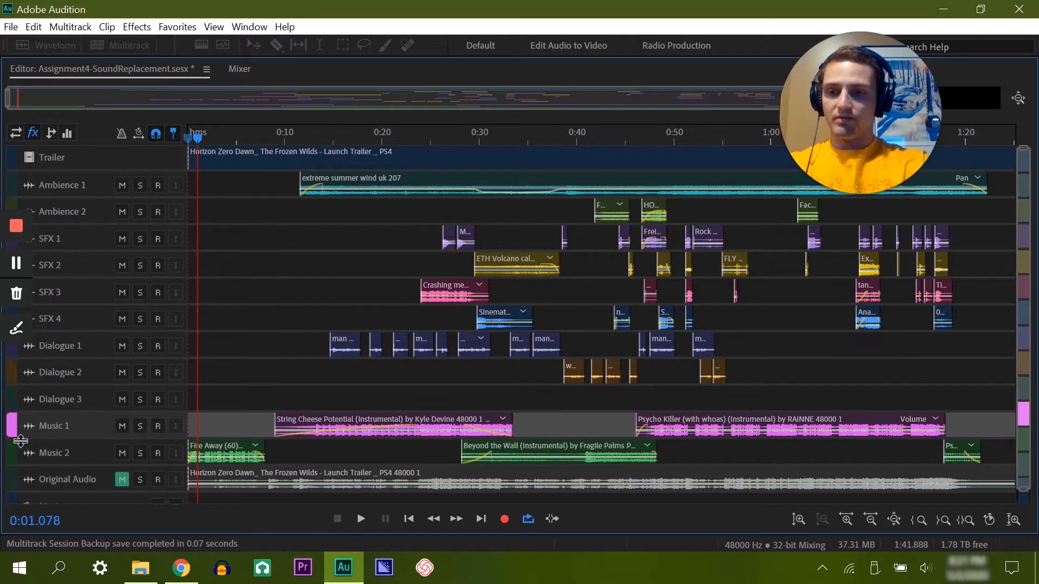
pyautogui.click(122, 455)
pyautogui.click(122, 426)
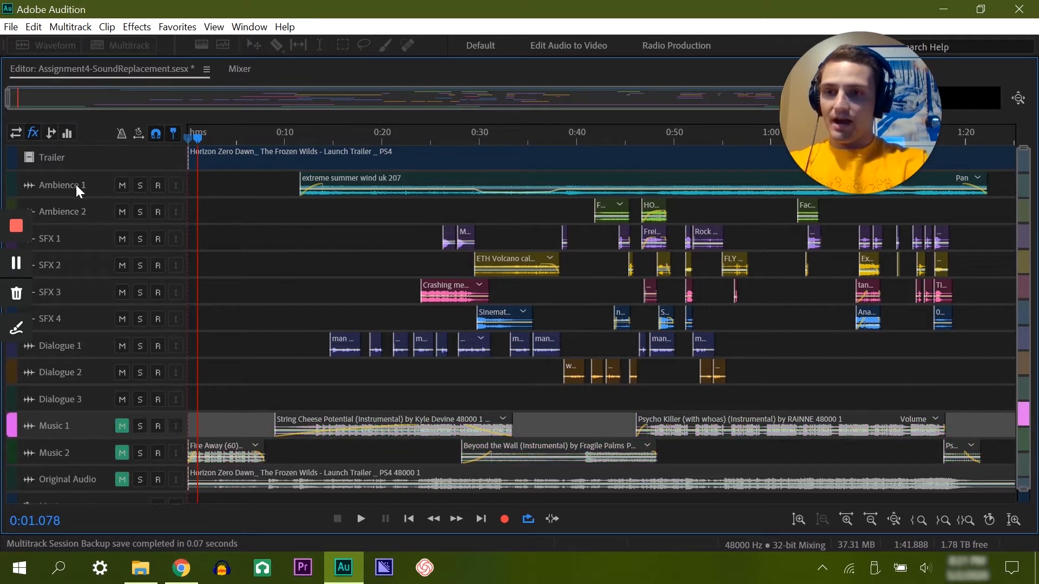
# Step: Mute the Ambience 1, Ambience 2 and SFX 1 to SFX 4 tracks
pyautogui.click(123, 184)
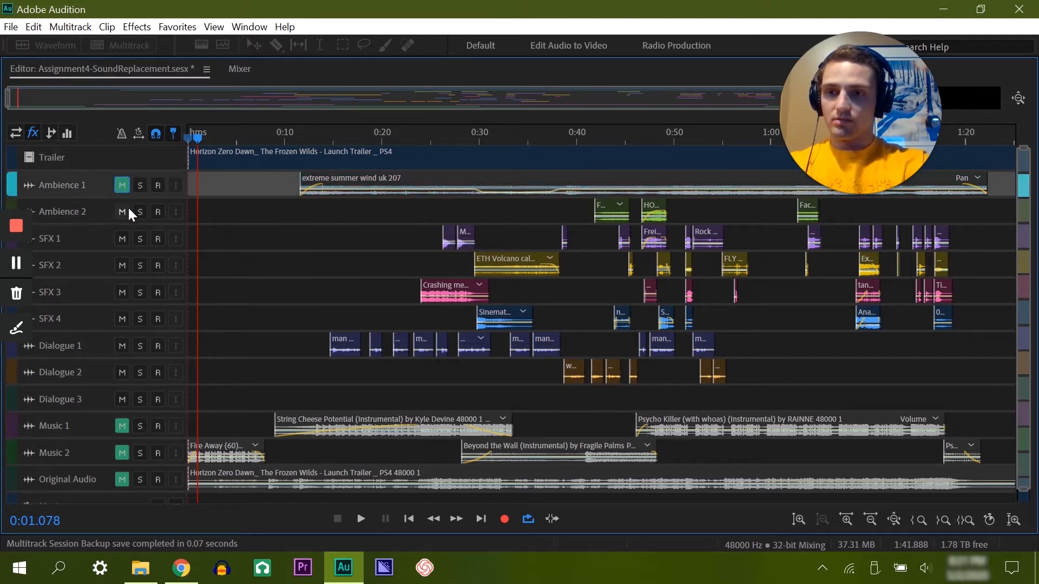
pyautogui.click(124, 210)
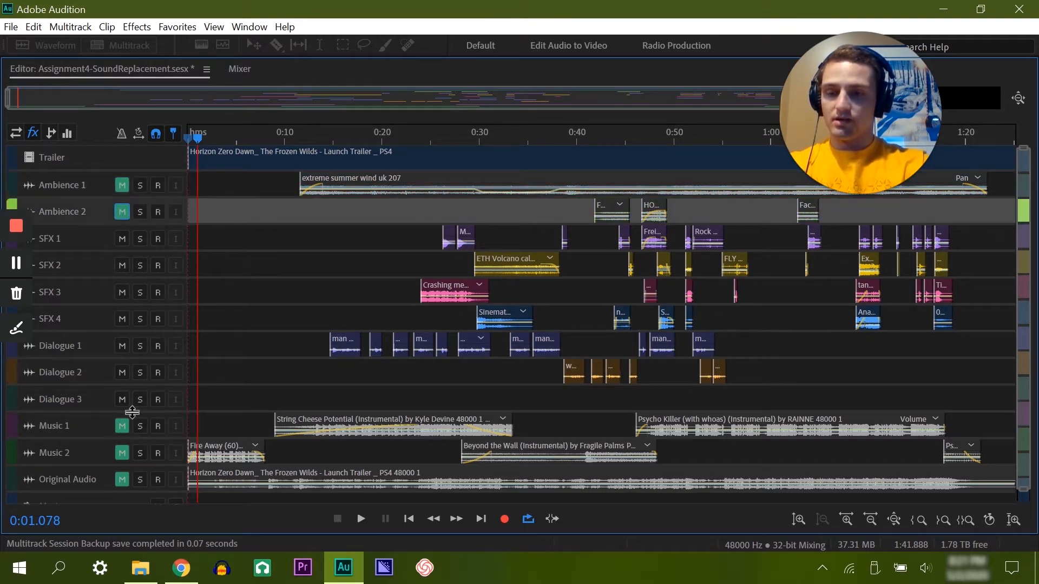
pyautogui.click(122, 238)
pyautogui.click(122, 265)
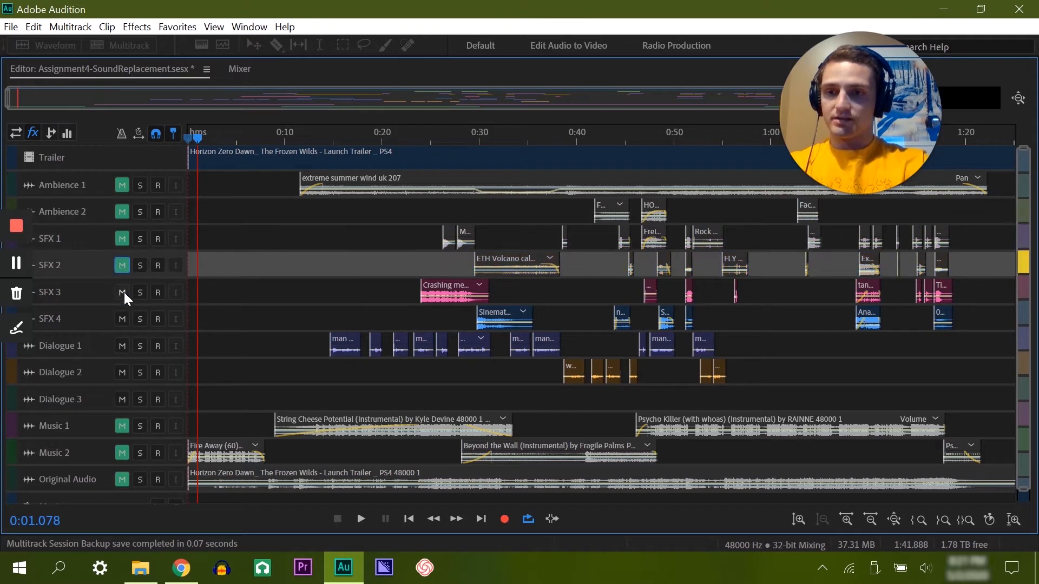
pyautogui.click(122, 292)
pyautogui.click(122, 319)
# Step: Listen to the man's voice clips on Dialogue 1 from about 0:14, up to the short clip near 0:26
pyautogui.click(327, 138)
pyautogui.moveTo(326, 139); pyautogui.dragTo(329, 141)
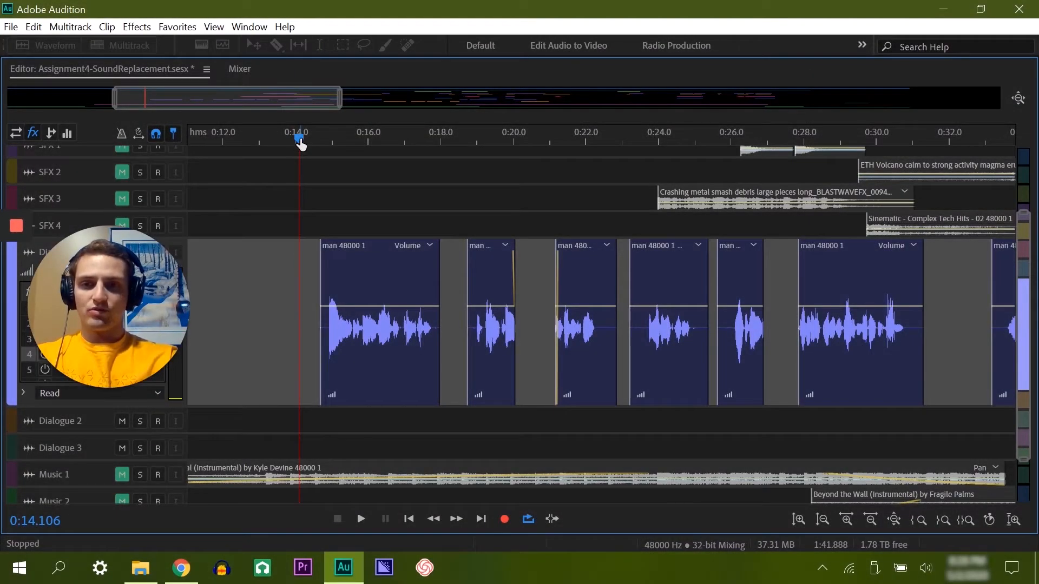
pyautogui.moveTo(301, 144); pyautogui.dragTo(315, 144)
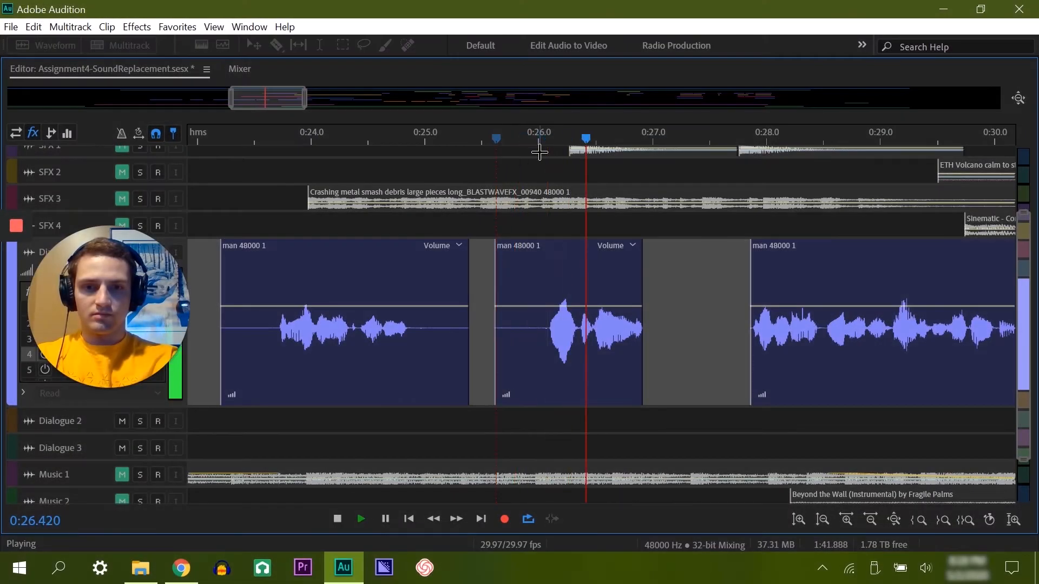
pyautogui.press('space')
# Step: Dip the volume of the short man clip around 0:26.2 with three keyframes and play it back from about 0:25.5
pyautogui.click(542, 313)
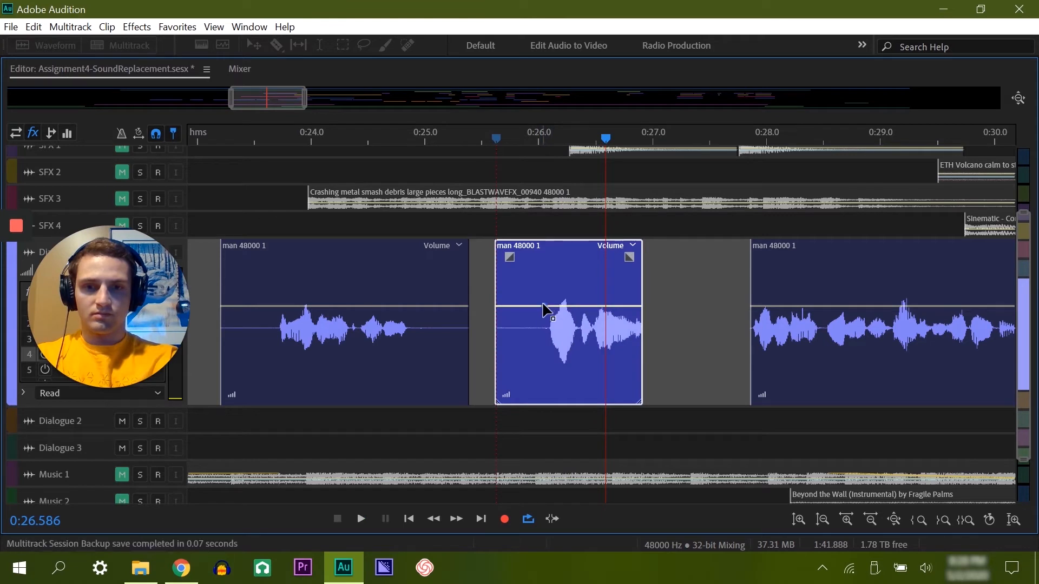
pyautogui.click(578, 306)
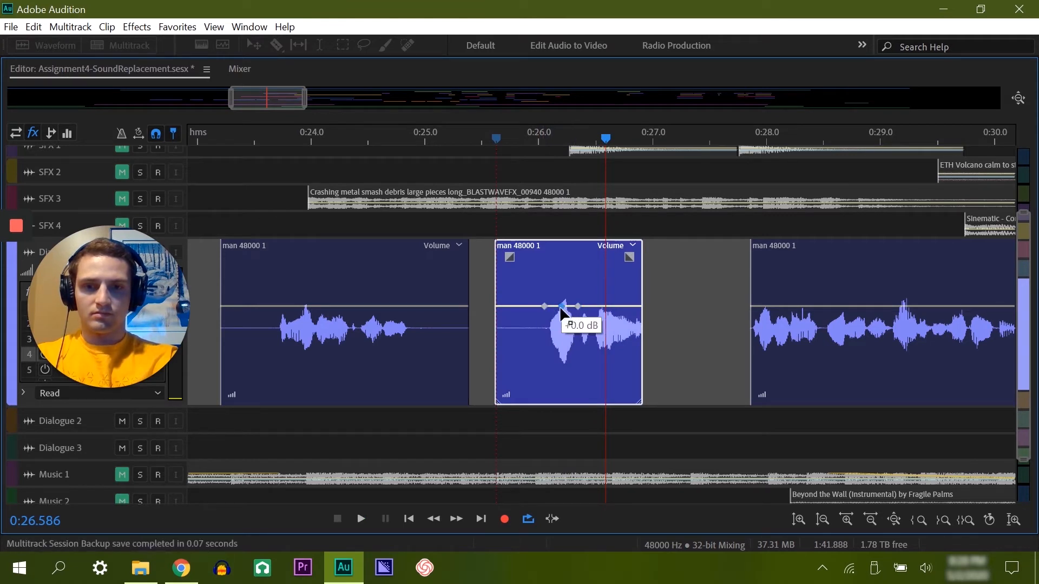
pyautogui.moveTo(563, 306); pyautogui.dragTo(562, 327)
pyautogui.click(488, 142)
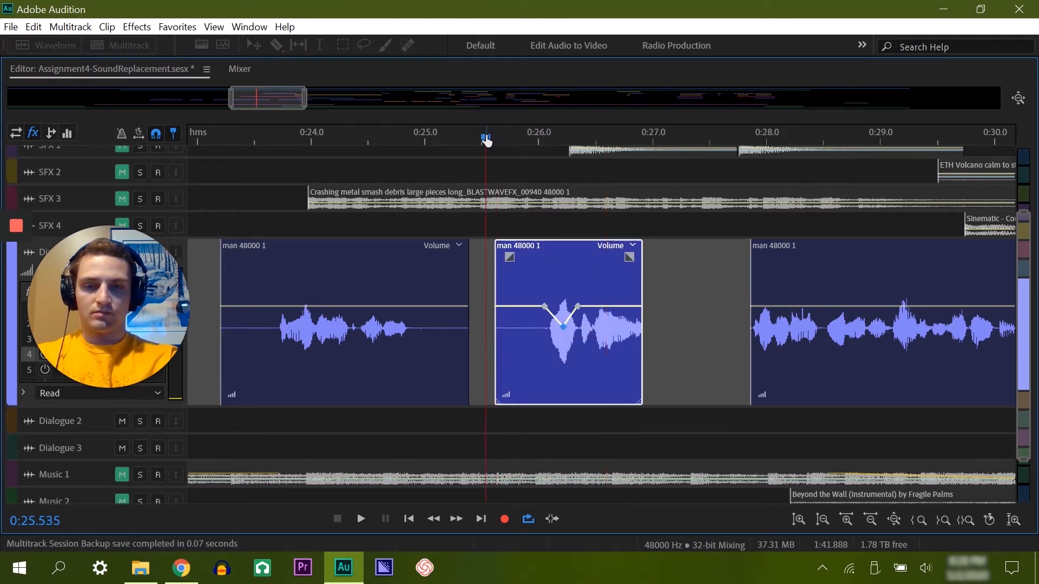
pyautogui.press('space')
pyautogui.press('space')
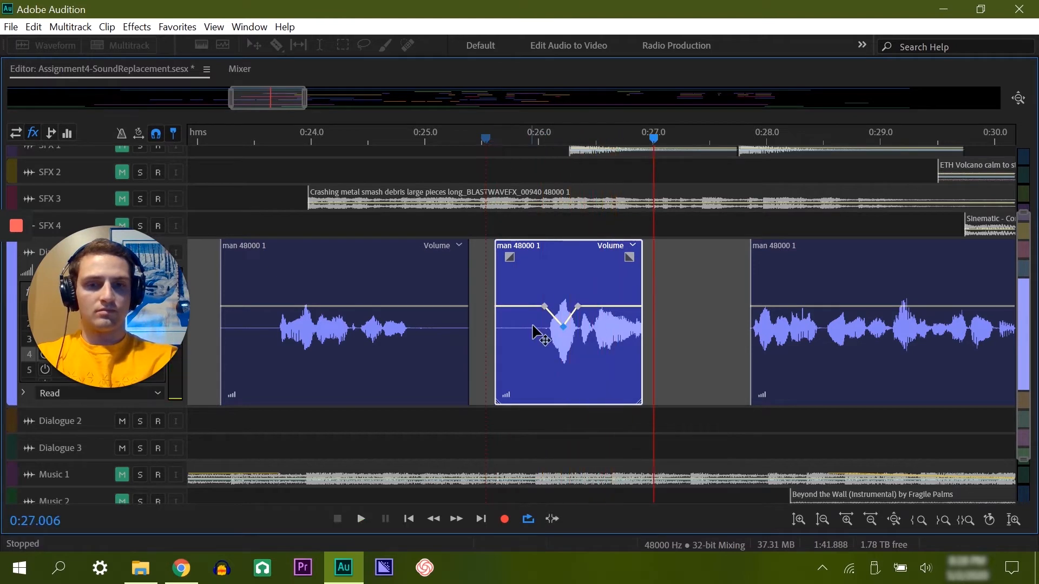
# Step: Widen the short clip's volume dip with one more keyframe on each slope and replay it from about 0:25.4
pyautogui.click(549, 322)
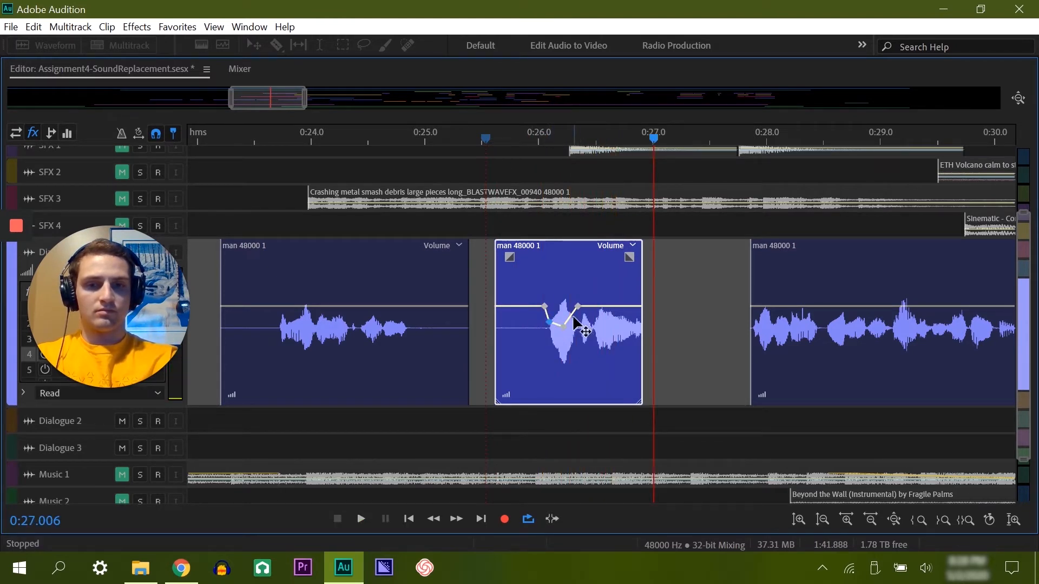
pyautogui.click(575, 321)
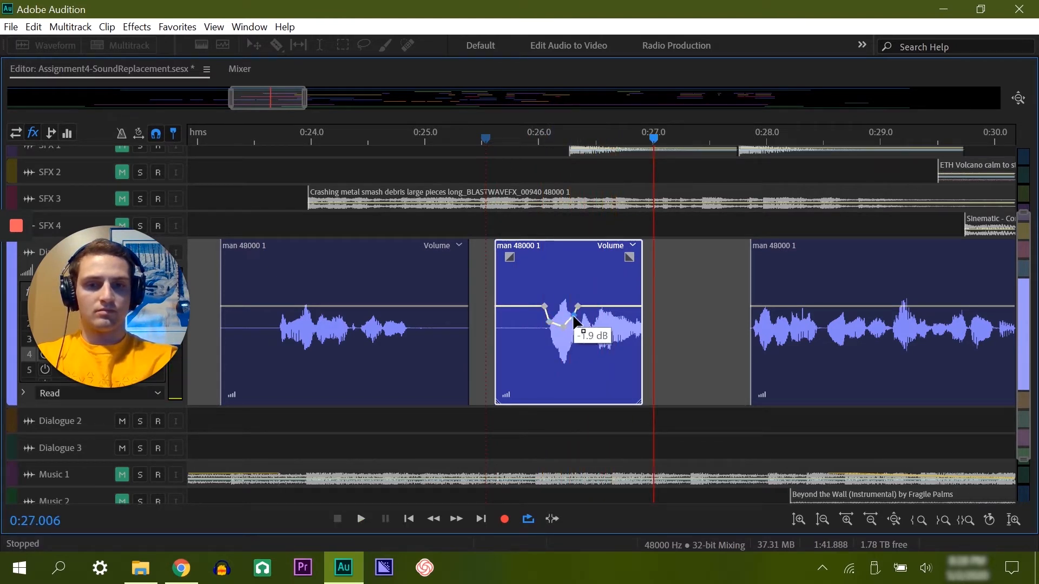
pyautogui.click(472, 138)
pyautogui.press('space')
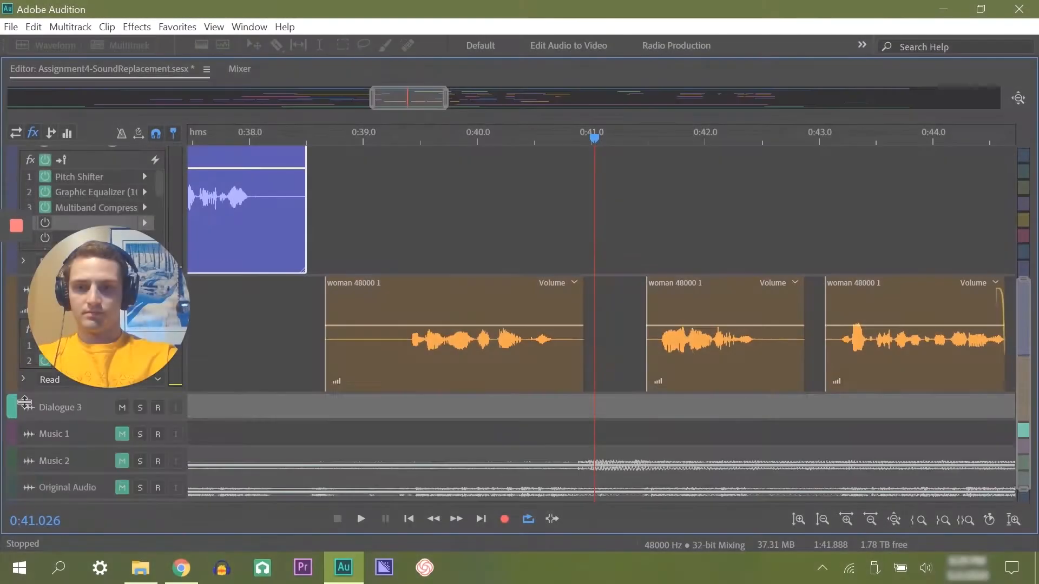
# Step: Make the Dialogue 2 track taller and play its first woman clip from about 0:38.6
pyautogui.moveTo(25, 402); pyautogui.dragTo(25, 434)
pyautogui.click(315, 135)
pyautogui.press('space')
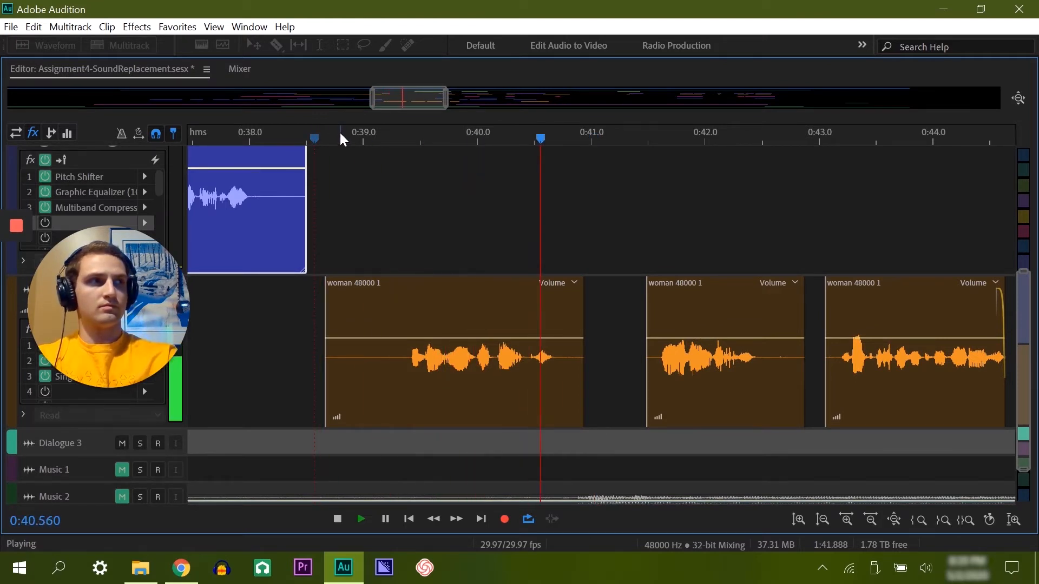
pyautogui.press('space')
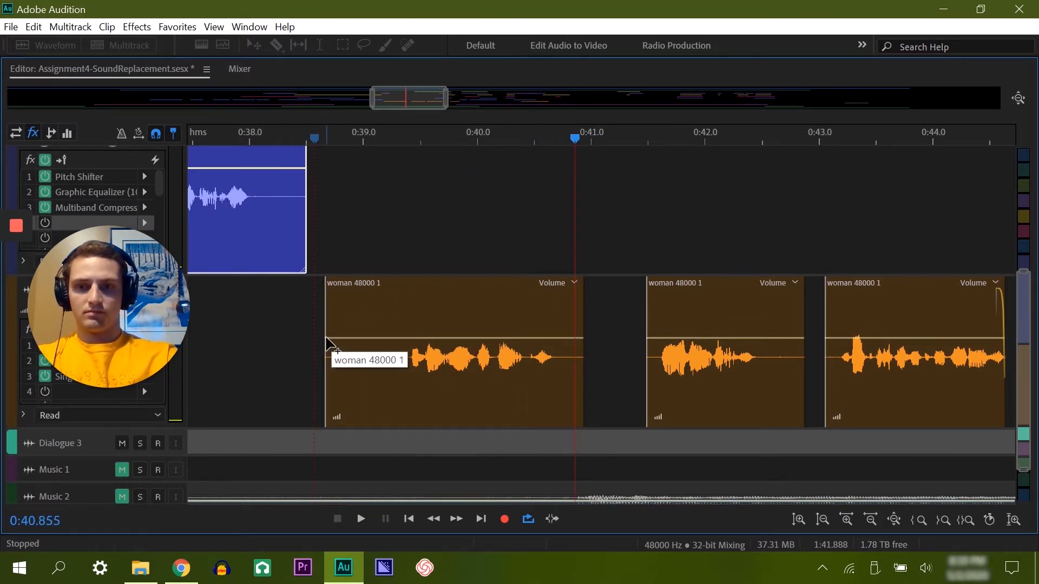
# Step: Raise the first woman clip's volume to about +1.8 dB and play it back from about 0:38.6
pyautogui.click(327, 343)
pyautogui.moveTo(326, 338); pyautogui.dragTo(326, 330)
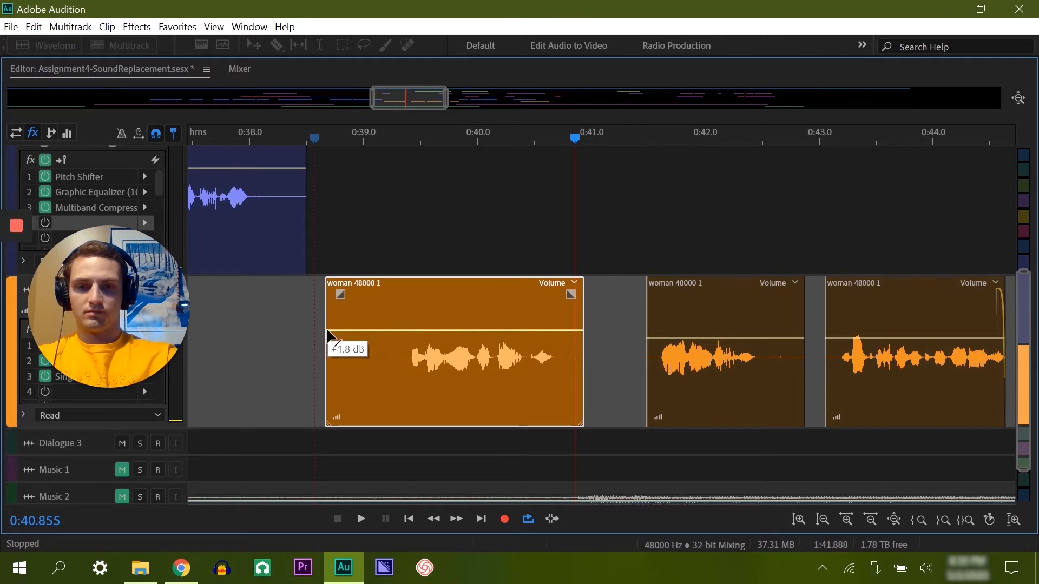
pyautogui.click(318, 138)
pyautogui.press('space')
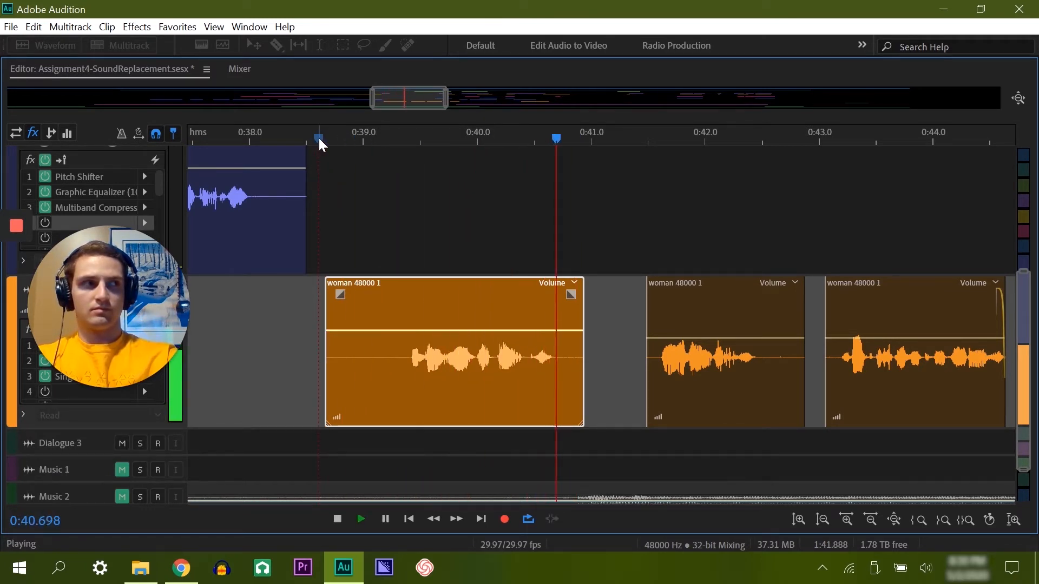
pyautogui.press('space')
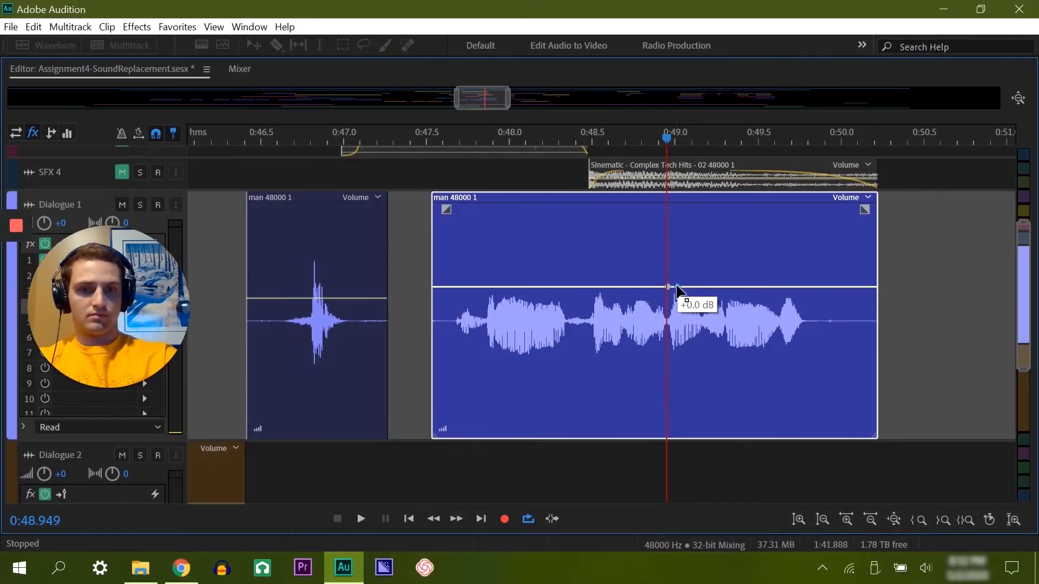
# Step: Raise the man clip's volume slightly from about 0:49.0 to its end with a keyframe, and play it back from about 0:47.4
pyautogui.moveTo(677, 287); pyautogui.dragTo(679, 280)
pyautogui.click(418, 142)
pyautogui.press('space')
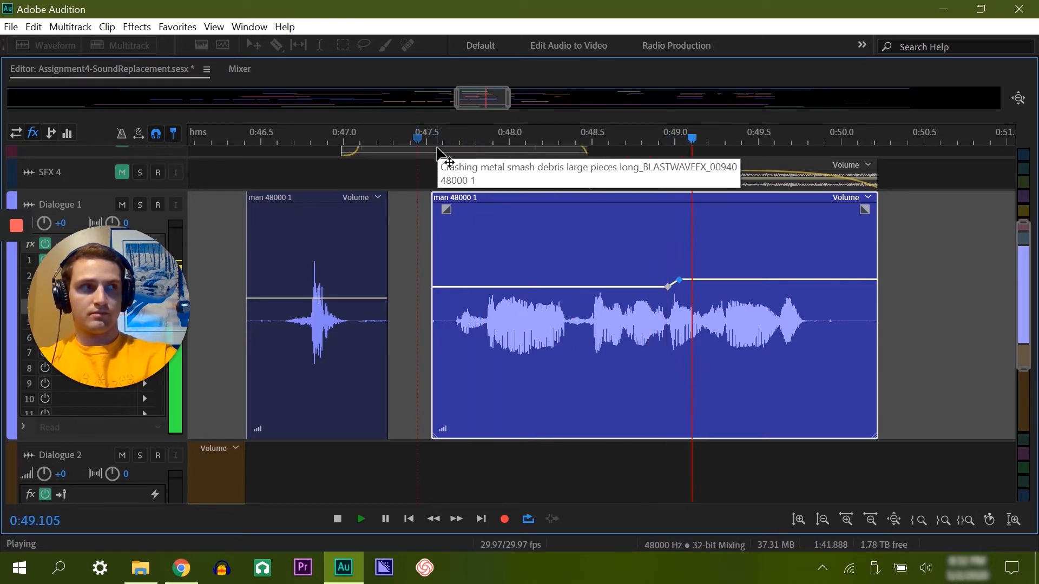
pyautogui.press('space')
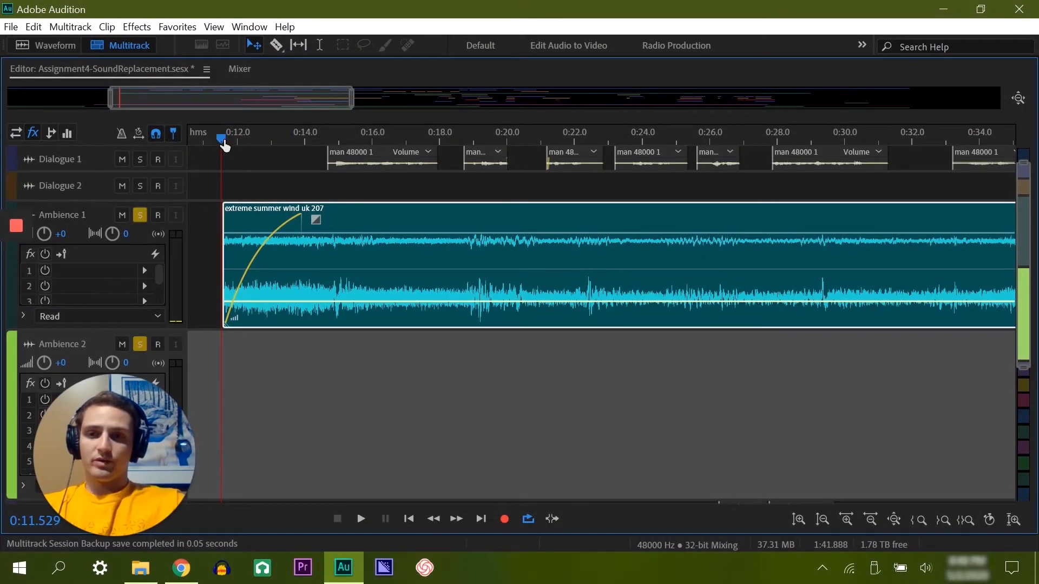
# Step: Dip the Ambience 1 wind clip's volume beneath the two factory room-tone clips, around 0:42.3–0:45.5 and 1:02.7–1:05.0
pyautogui.moveTo(222, 140); pyautogui.dragTo(219, 140)
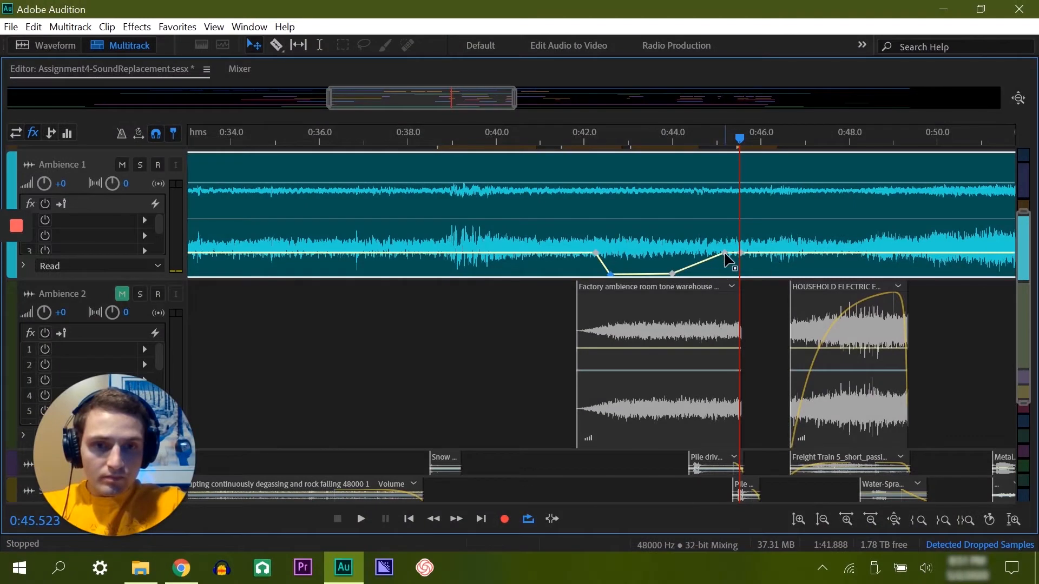
pyautogui.moveTo(725, 253); pyautogui.dragTo(731, 276)
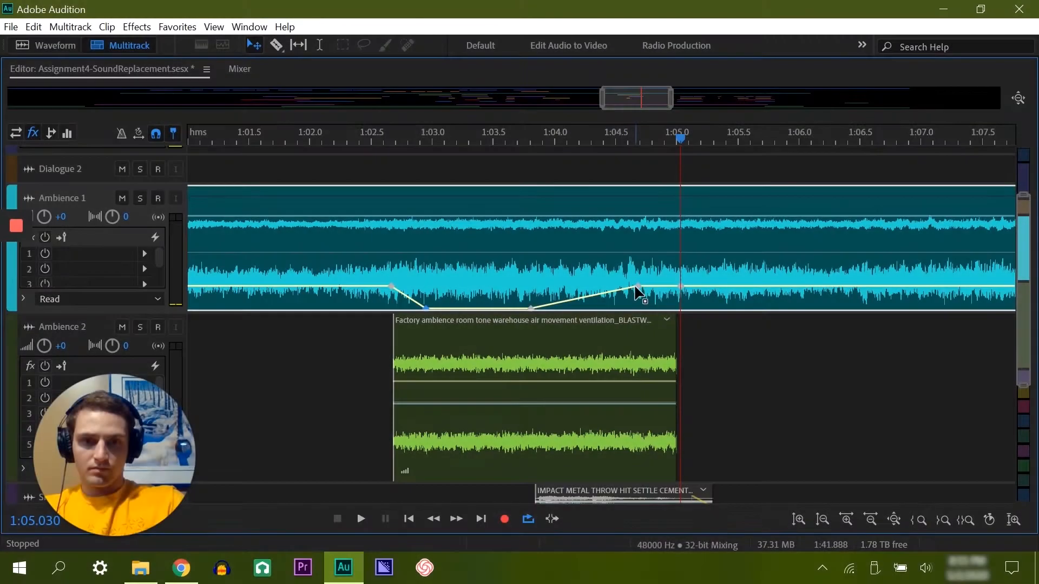
pyautogui.moveTo(638, 294); pyautogui.dragTo(664, 310)
# Step: Give the factory room-tone clip near 1:02.7 a short fade-in and fade-out, and play it back from about 1:02.2
pyautogui.click(418, 341)
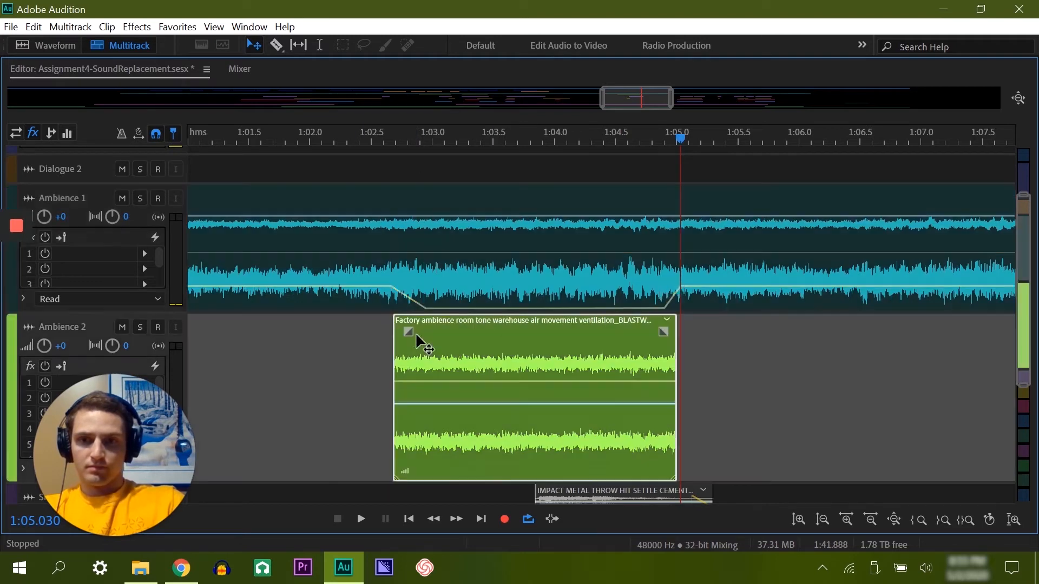
pyautogui.moveTo(413, 332); pyautogui.dragTo(427, 322)
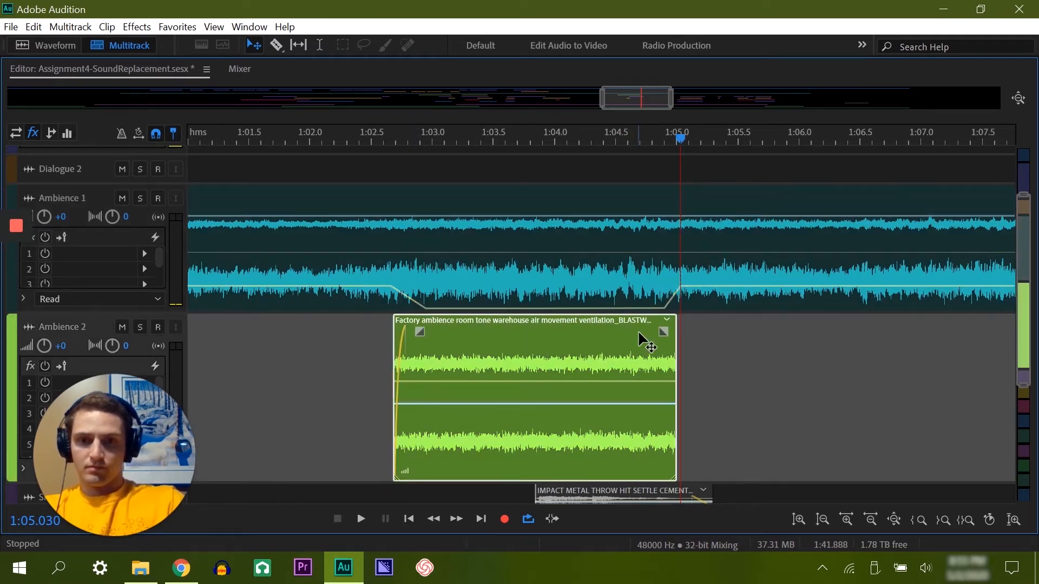
pyautogui.moveTo(663, 332); pyautogui.dragTo(646, 325)
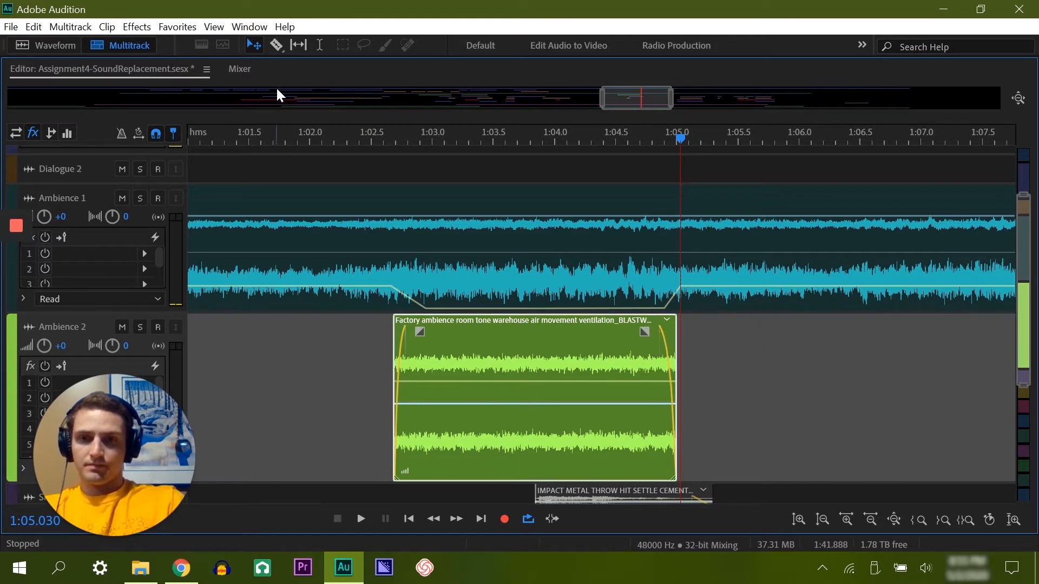
pyautogui.click(337, 139)
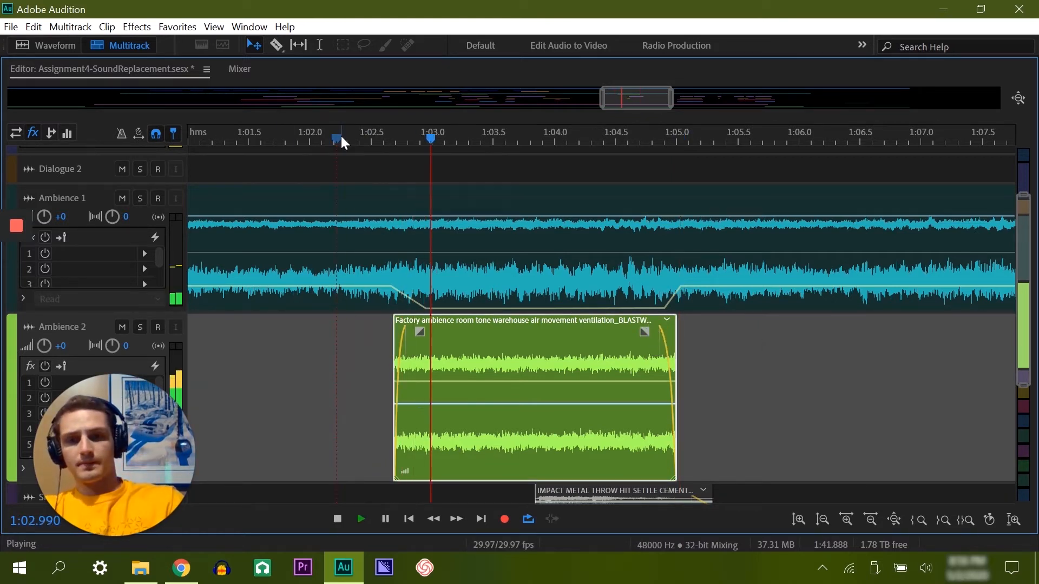
pyautogui.press('space')
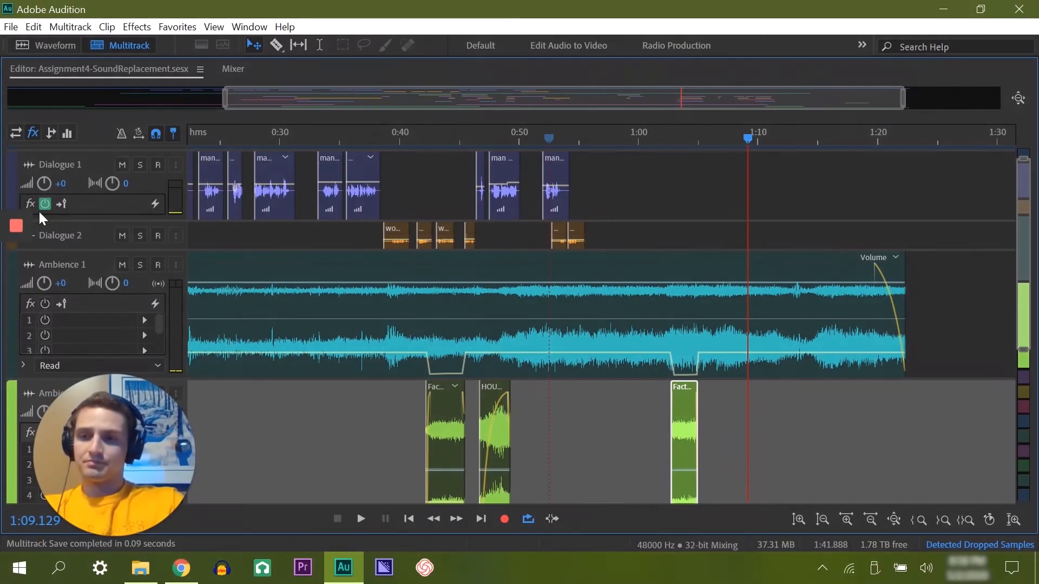
pyautogui.moveTo(3, 242)
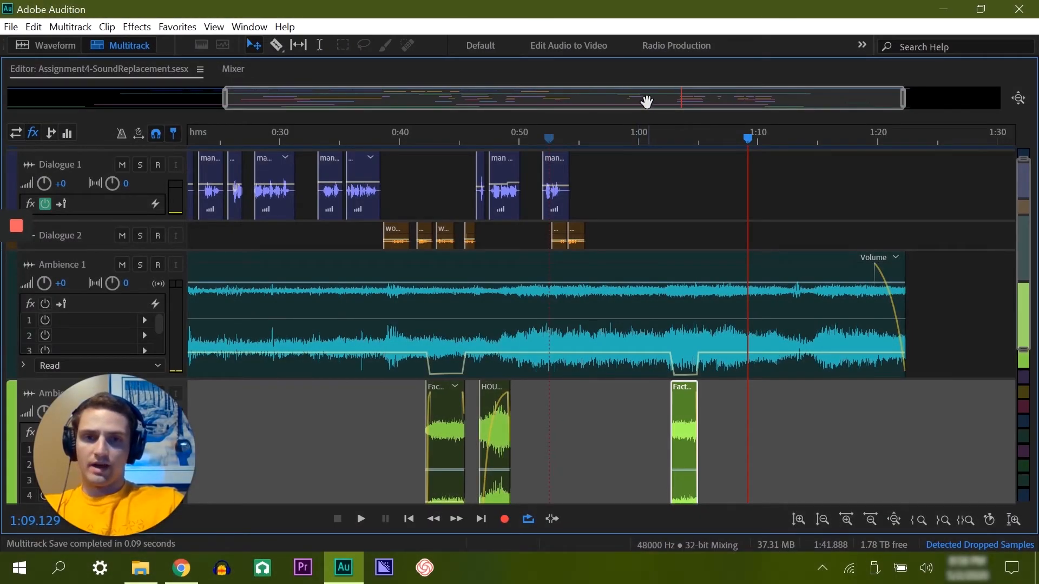
pyautogui.moveTo(645, 100); pyautogui.dragTo(394, 120)
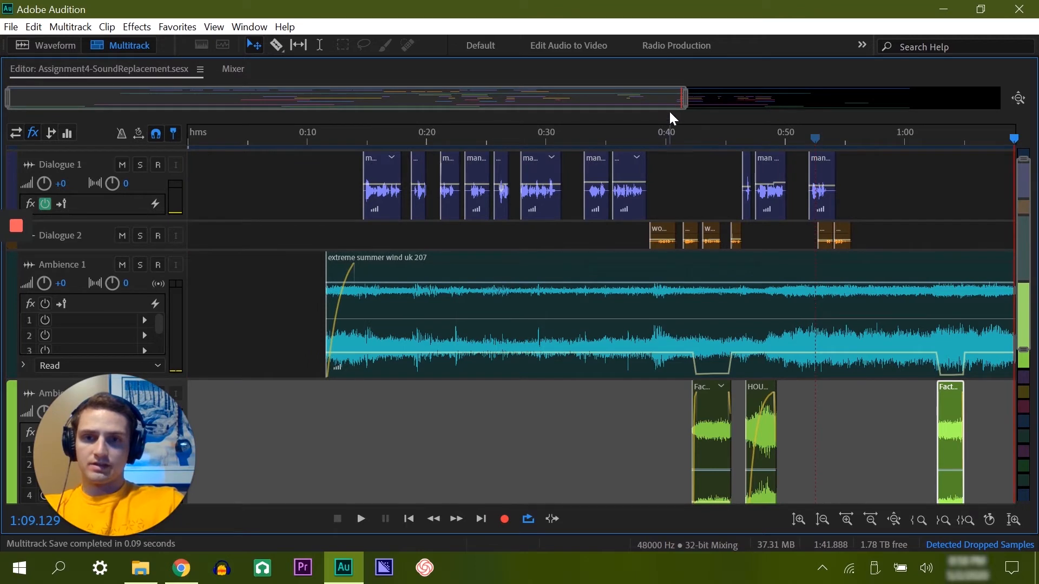
pyautogui.moveTo(681, 104); pyautogui.dragTo(857, 103)
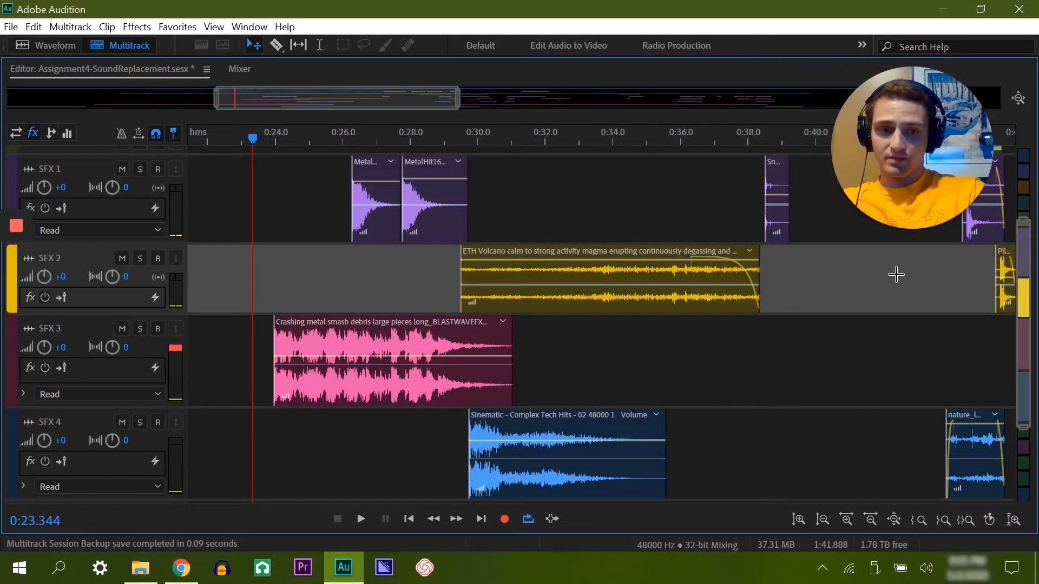
# Step: Lower the volume of the crashing metal clip on SFX 3 and play it back from about 0:23.3
pyautogui.moveTo(457, 98); pyautogui.dragTo(393, 99)
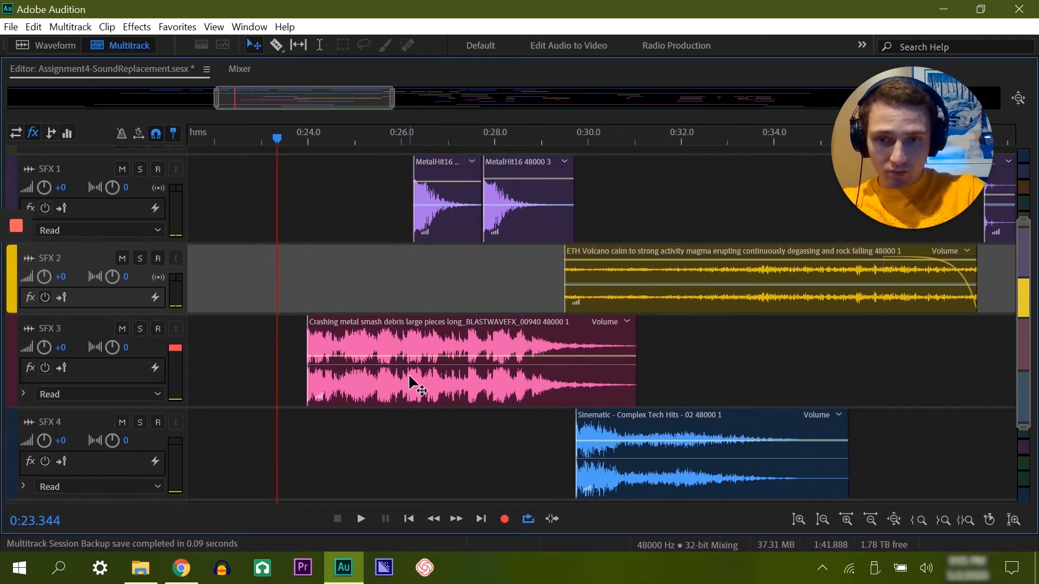
pyautogui.click(436, 347)
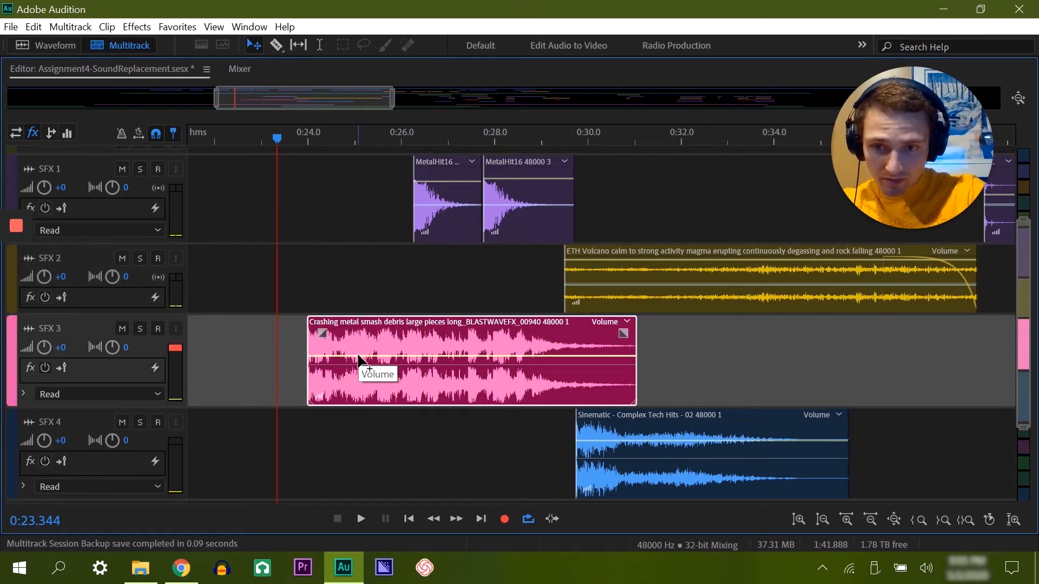
pyautogui.moveTo(358, 358); pyautogui.dragTo(356, 374)
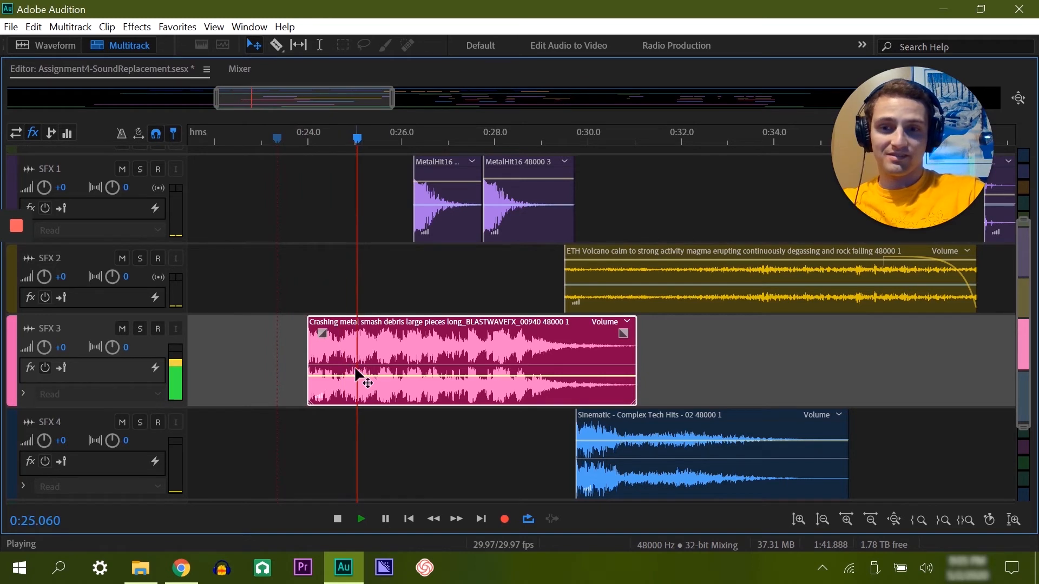
pyautogui.press('space')
# Step: Replay the crashing metal clip from about 0:23.5 and lower its volume a little further
pyautogui.moveTo(323, 333)
pyautogui.mouseDown()
pyautogui.moveTo(331, 320)
pyautogui.moveTo(324, 328)
pyautogui.mouseUp()
pyautogui.click(284, 140)
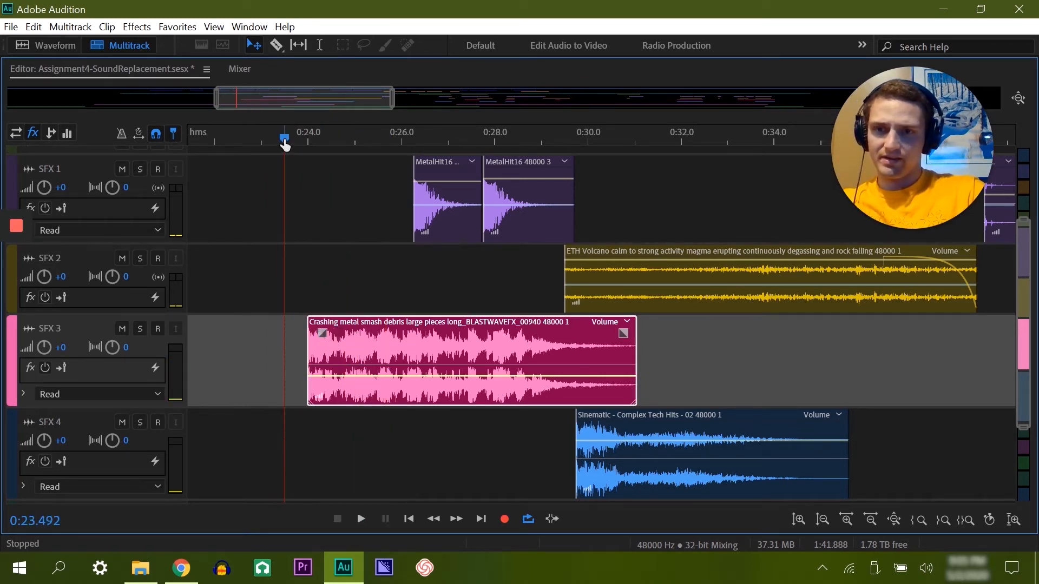
pyautogui.press('space')
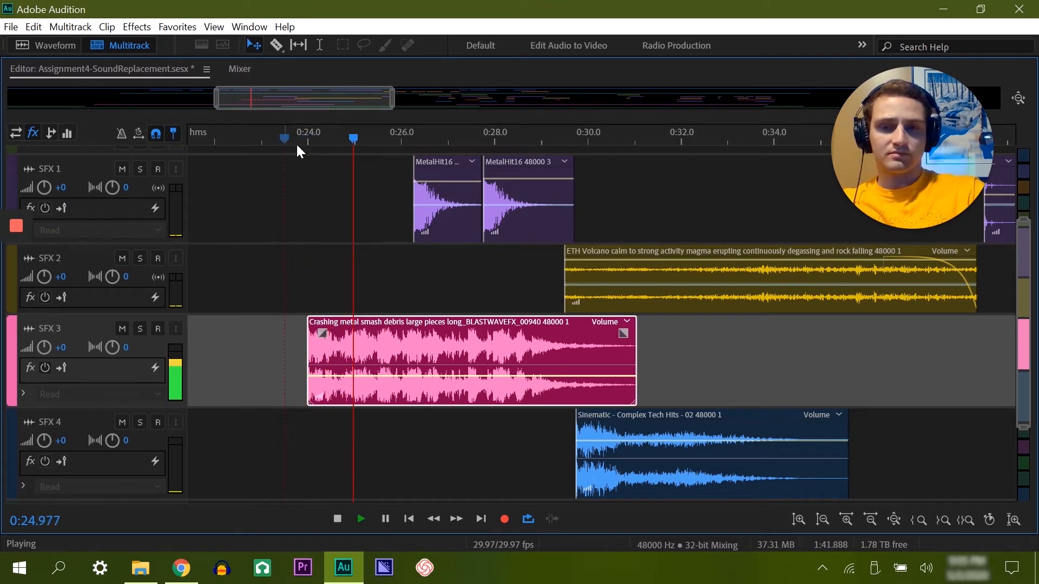
pyautogui.moveTo(355, 376); pyautogui.dragTo(357, 388)
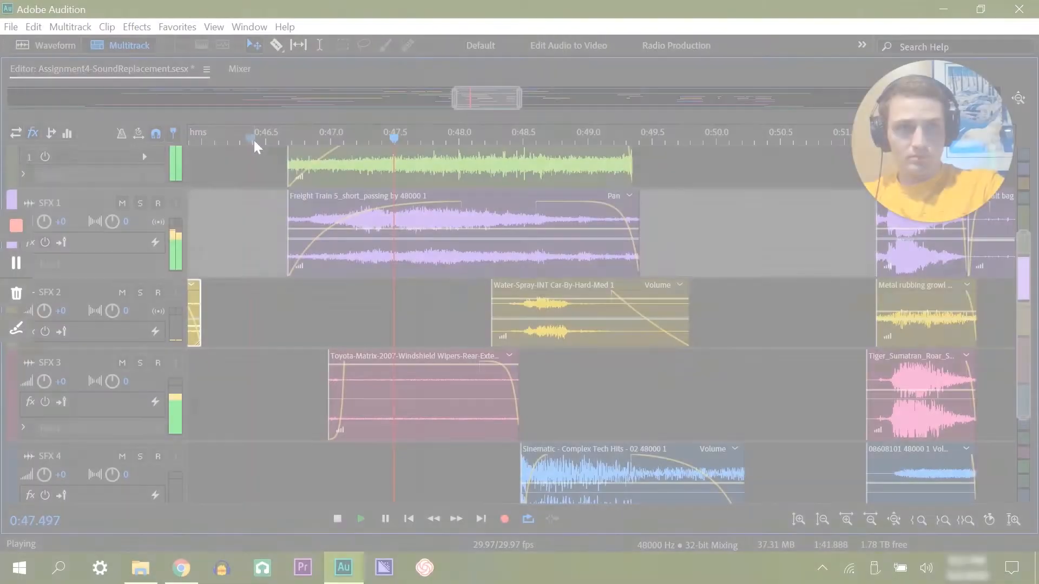
pyautogui.press('space')
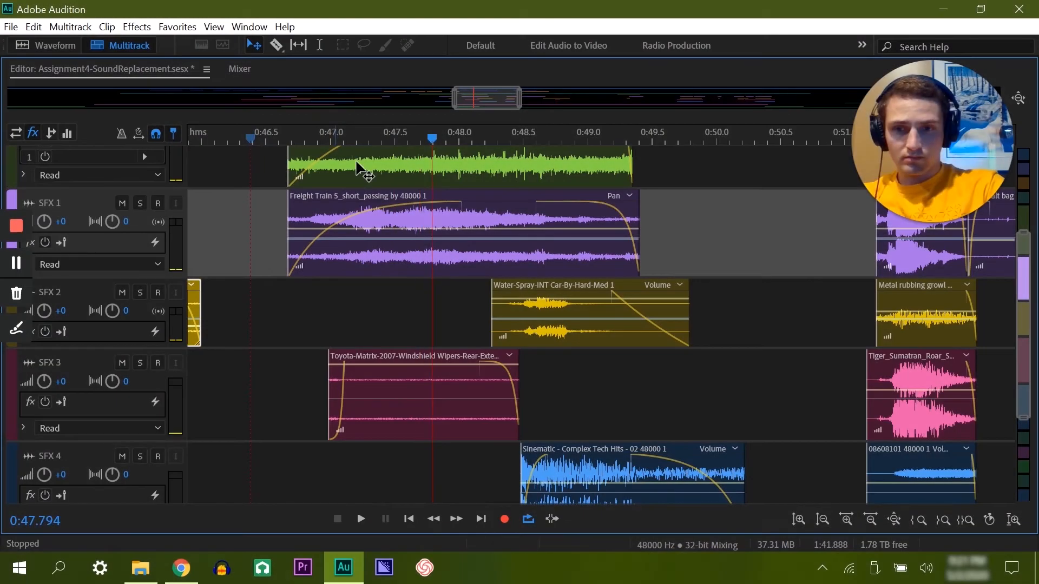
# Step: Lower the volume of the household electric edger clip on Ambience 2 at about 0:46.7
pyautogui.scroll(2, 325, 195)
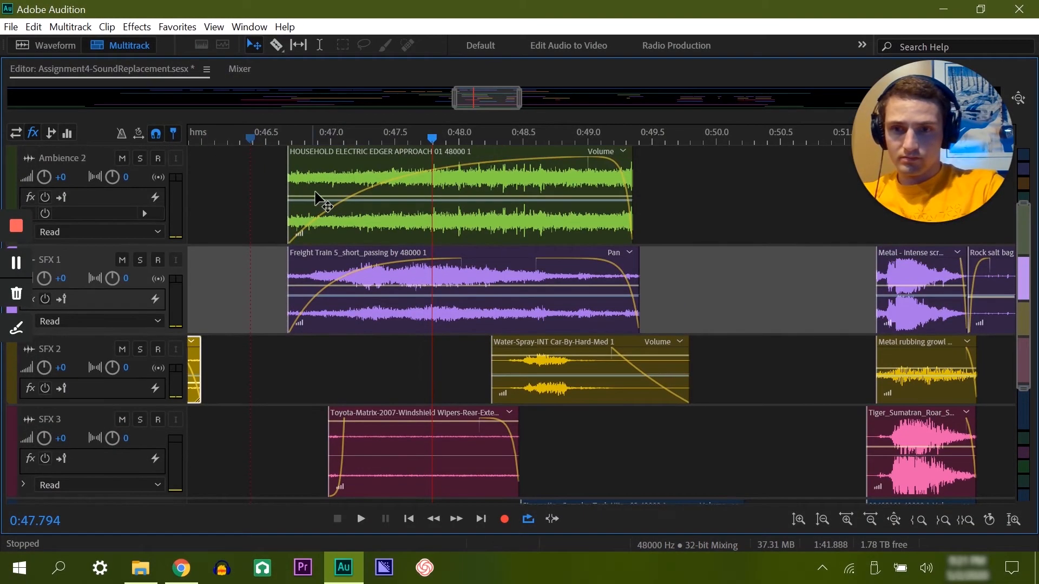
pyautogui.click(319, 199)
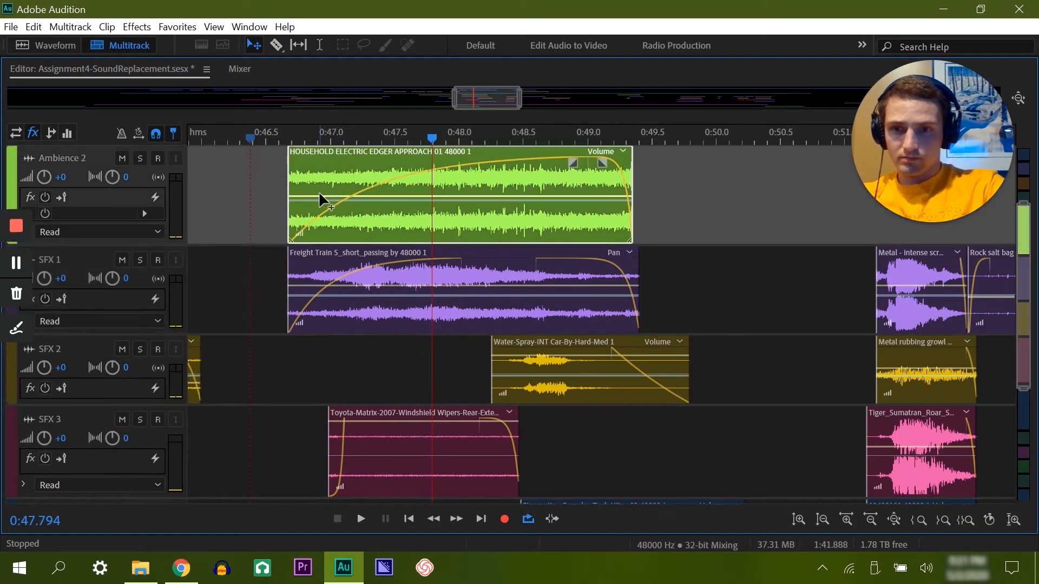
pyautogui.moveTo(310, 193); pyautogui.dragTo(309, 220)
# Step: Lower the volume of the freight train passing clip on SFX 1 at about 0:46.7
pyautogui.click(307, 294)
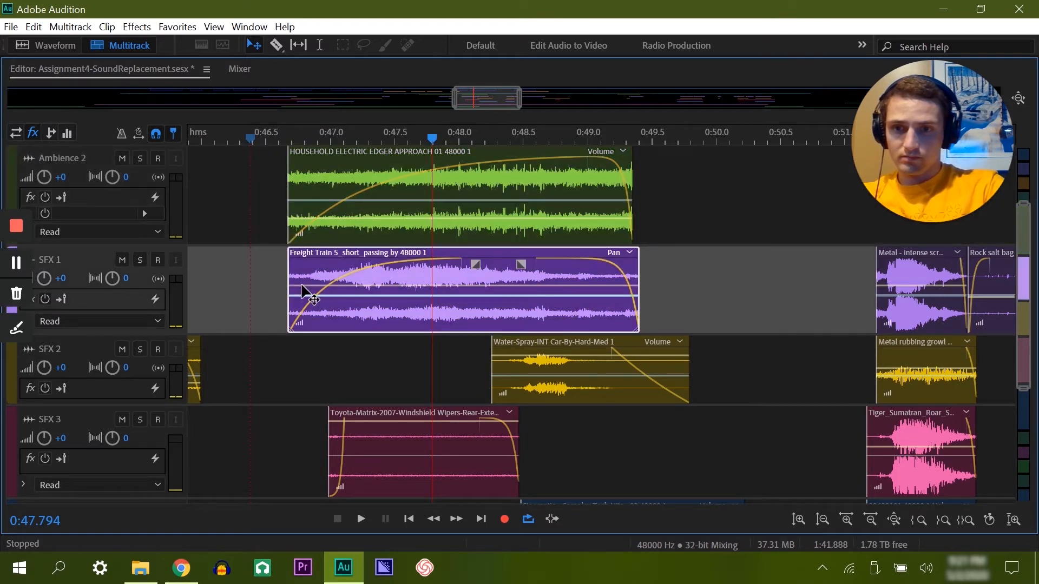
pyautogui.click(303, 286)
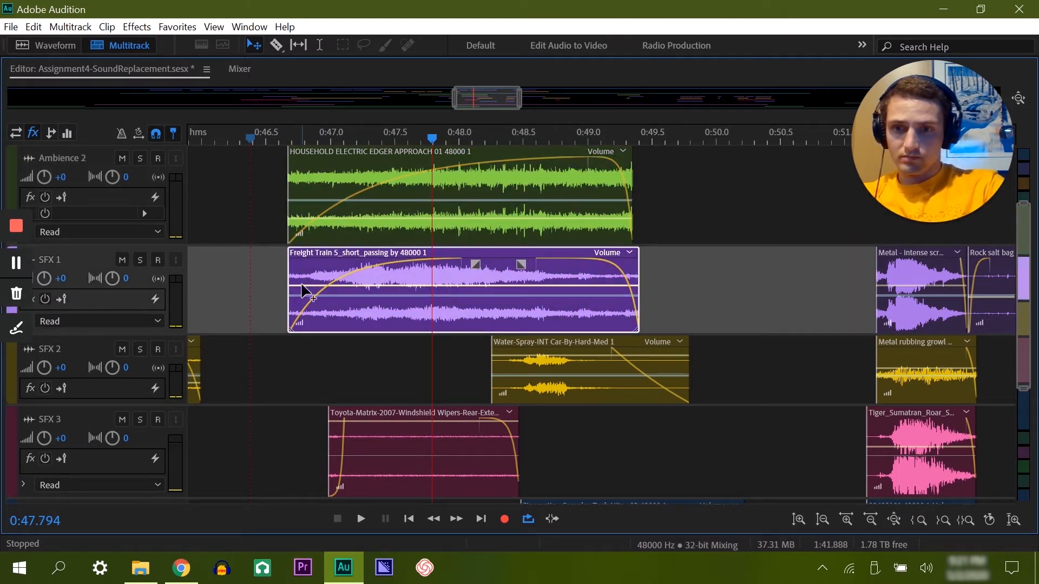
pyautogui.moveTo(302, 285); pyautogui.dragTo(302, 295)
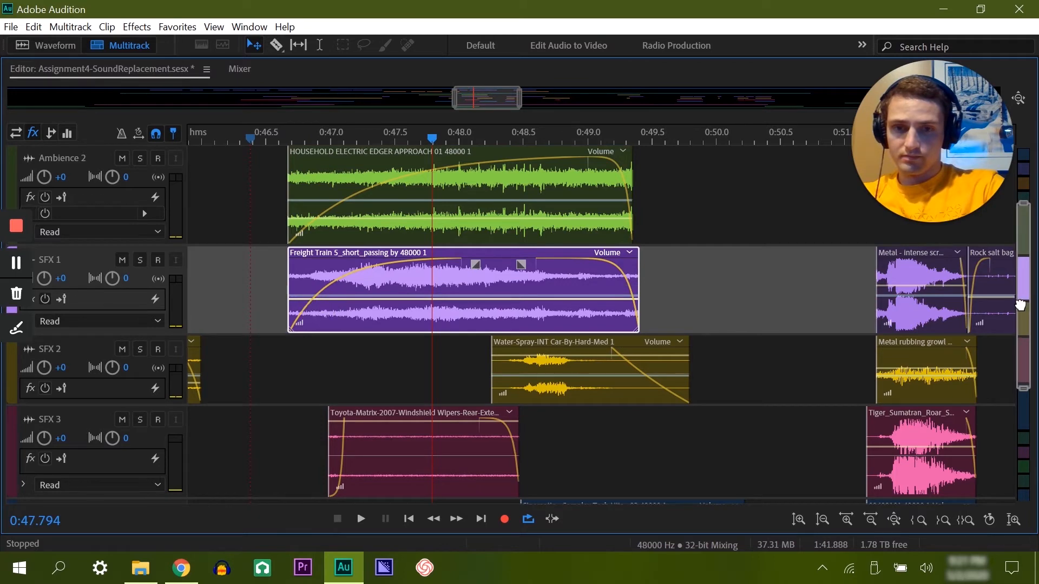
# Step: Lower the volume of the water spray clip on SFX 2 at about 0:48.3 and save the session
pyautogui.scroll(-3, 1020, 305)
pyautogui.click(509, 264)
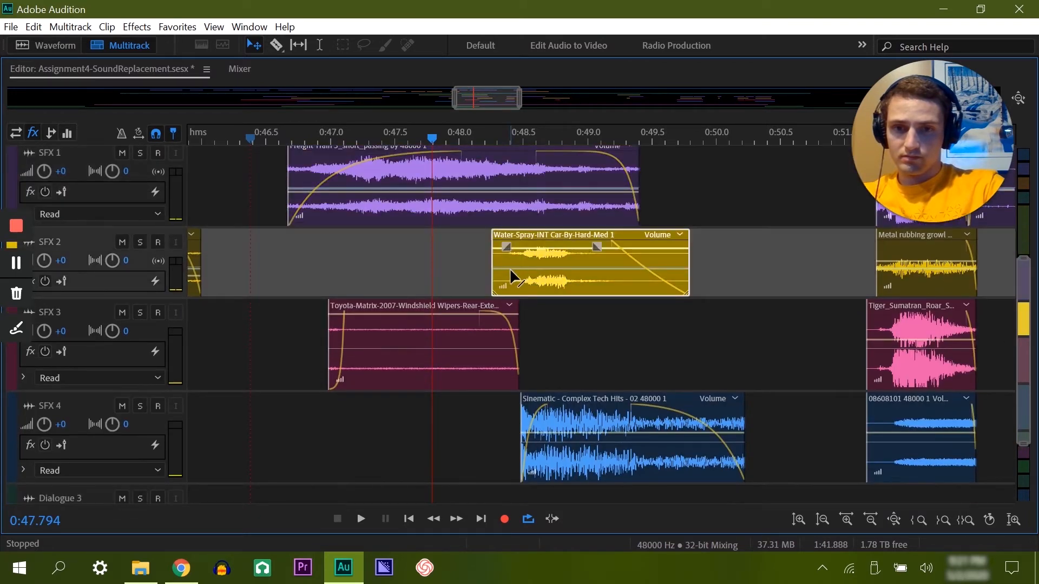
pyautogui.click(509, 268)
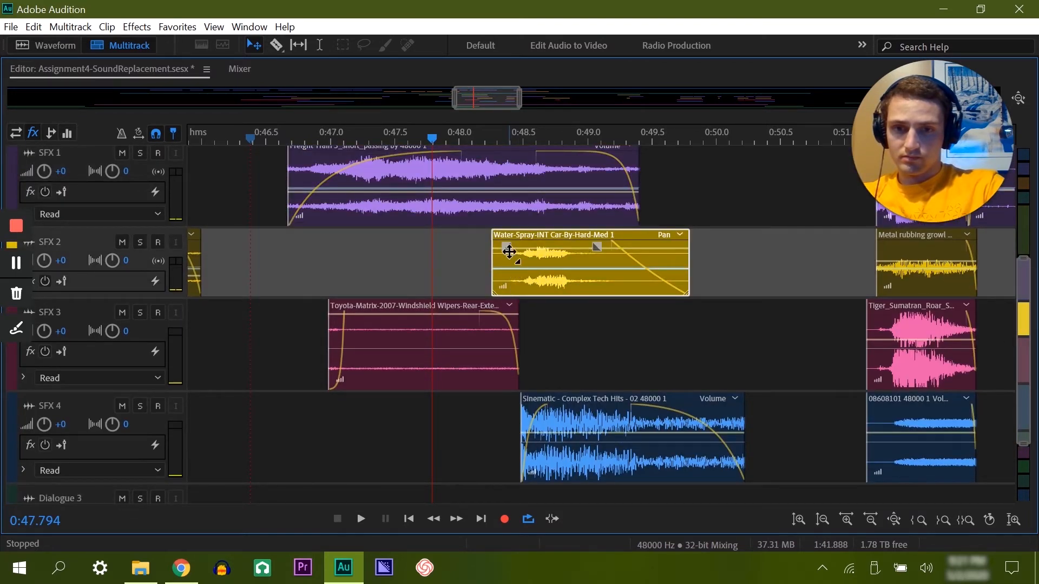
pyautogui.click(519, 248)
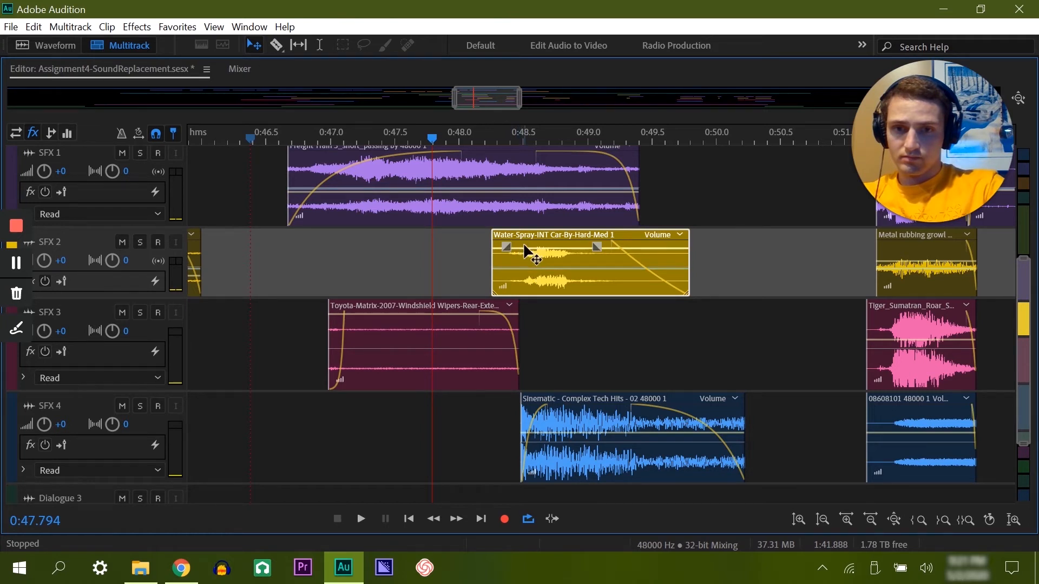
pyautogui.moveTo(524, 254); pyautogui.dragTo(526, 287)
pyautogui.click(347, 325)
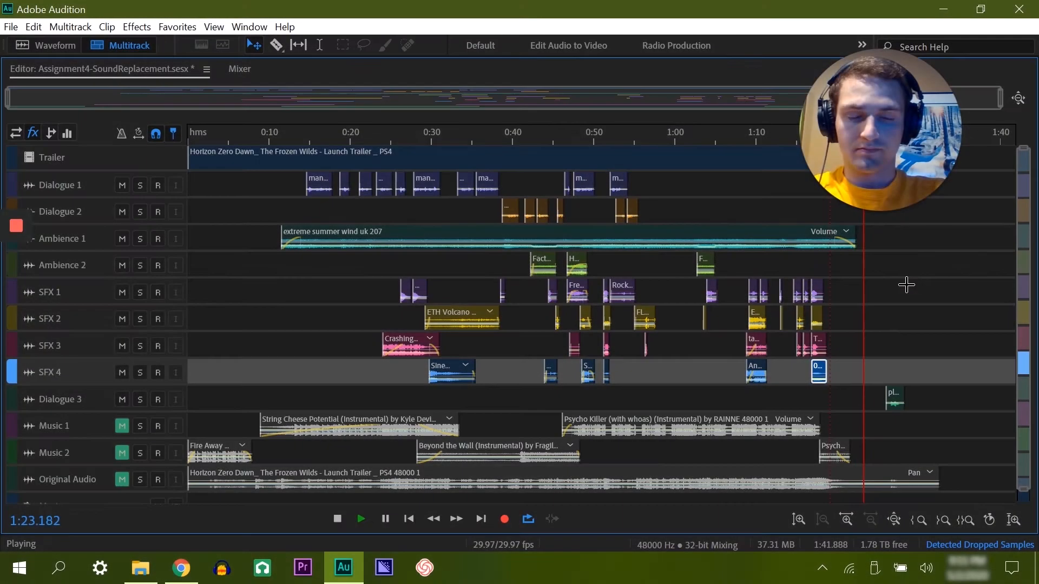
pyautogui.hotkey('ctrl', 's')
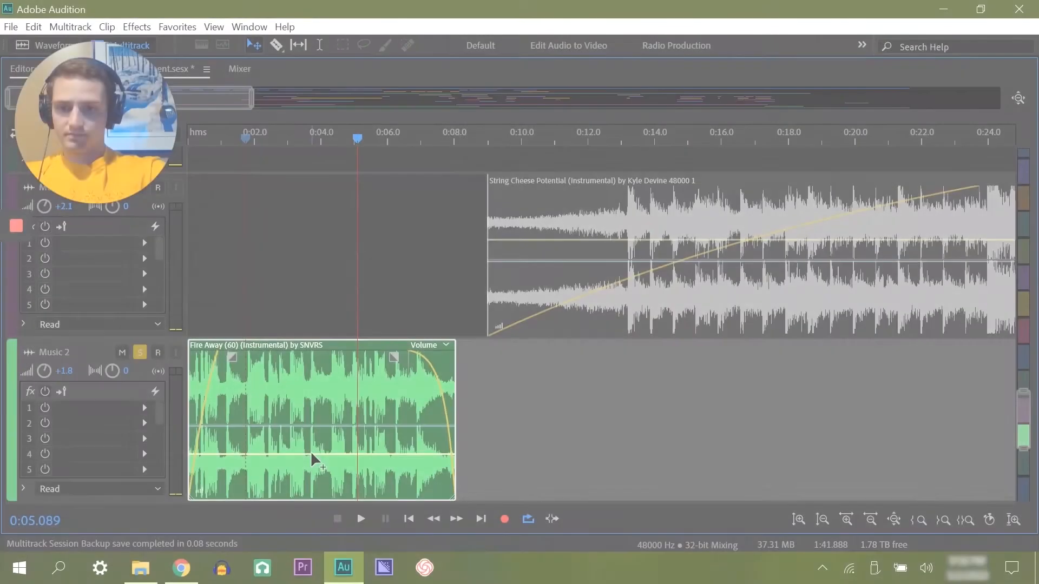
# Step: Lower the volume of the Fire Away music clip on Music 2 and play it back from the start
pyautogui.moveTo(311, 450); pyautogui.dragTo(312, 448)
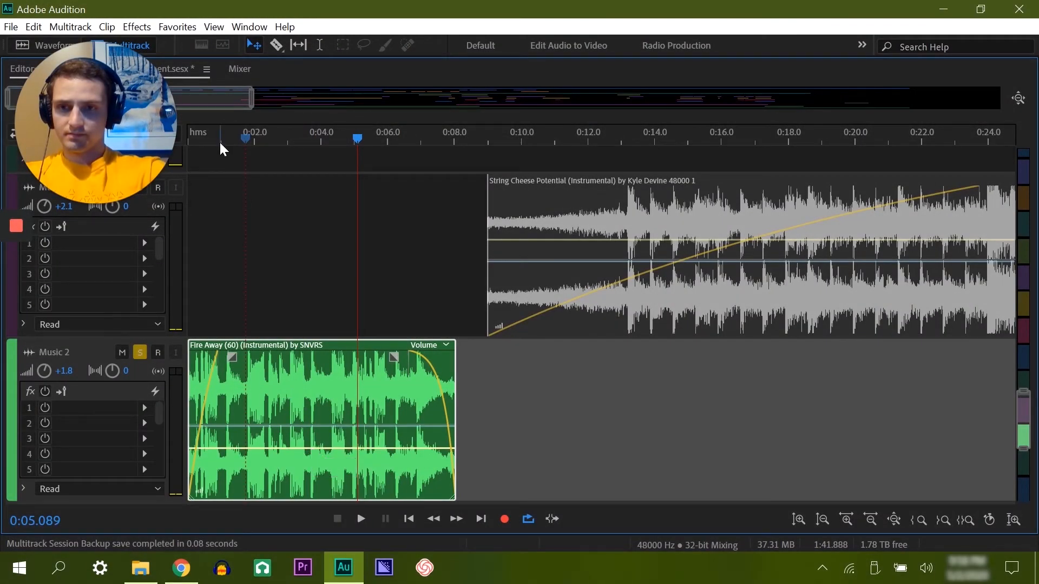
pyautogui.moveTo(219, 141); pyautogui.dragTo(168, 145)
pyautogui.press('space')
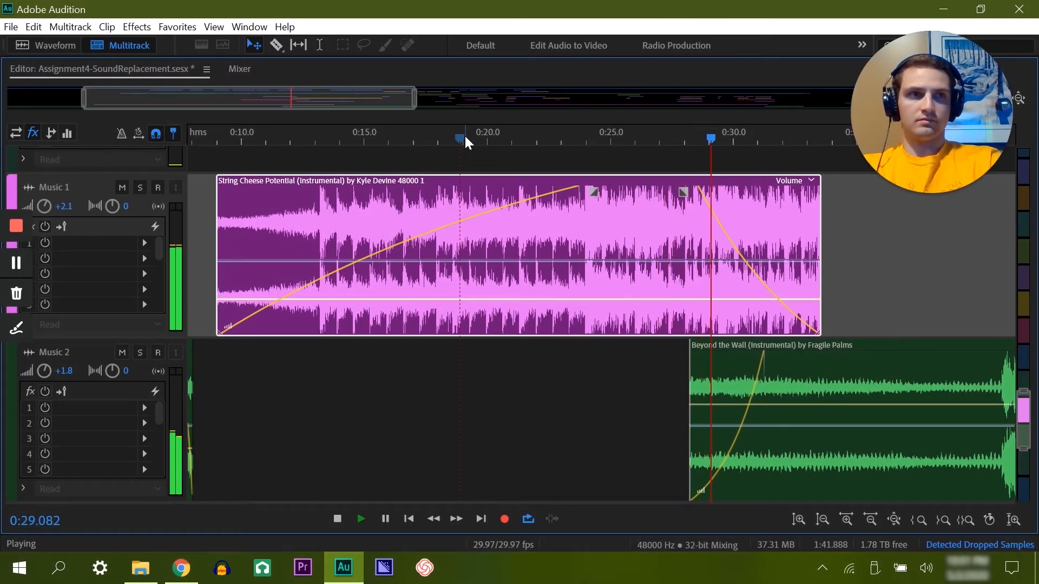
# Step: Solo Music 2 and listen to the Beyond the Wall clip from about 0:28.6 and again from about 0:38.2
pyautogui.press('space')
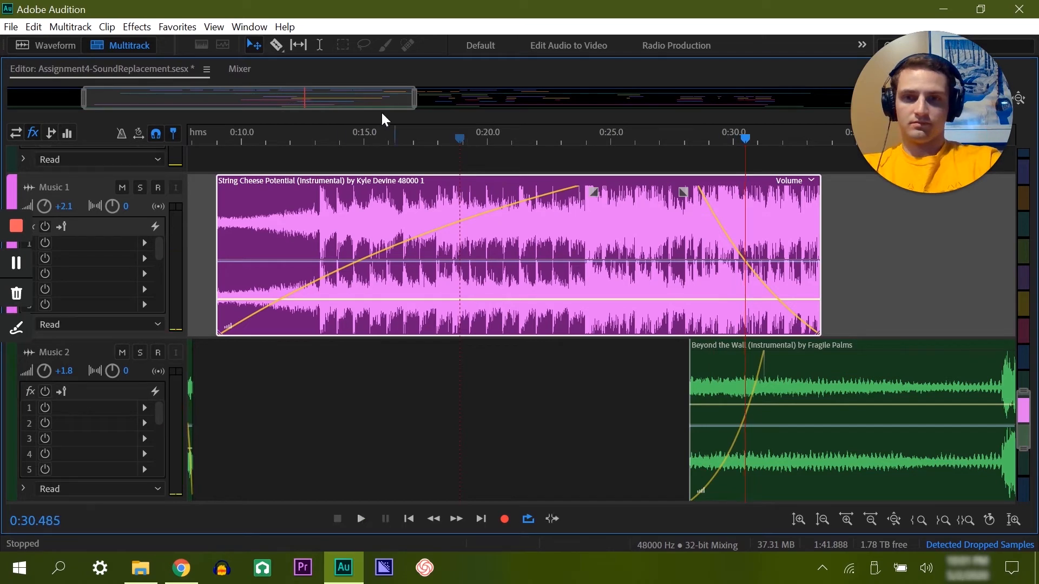
pyautogui.moveTo(325, 103); pyautogui.dragTo(468, 100)
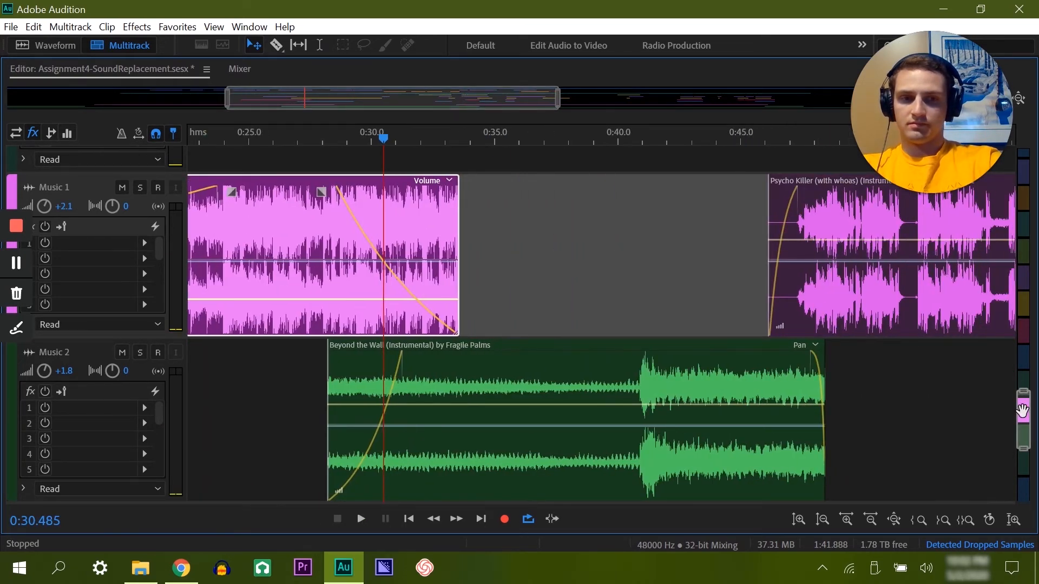
pyautogui.moveTo(1022, 411); pyautogui.dragTo(1022, 420)
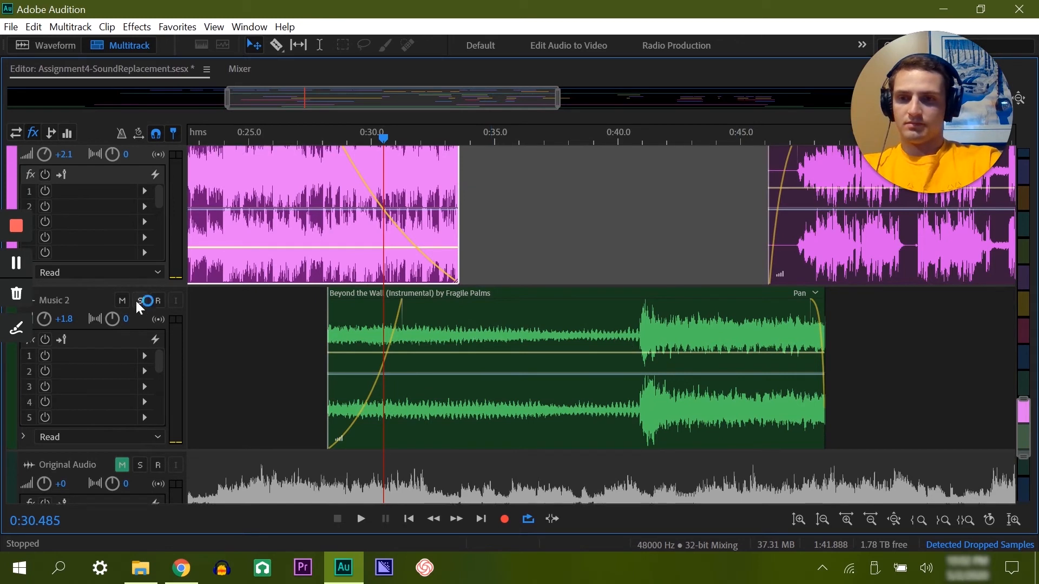
pyautogui.click(142, 301)
pyautogui.click(336, 132)
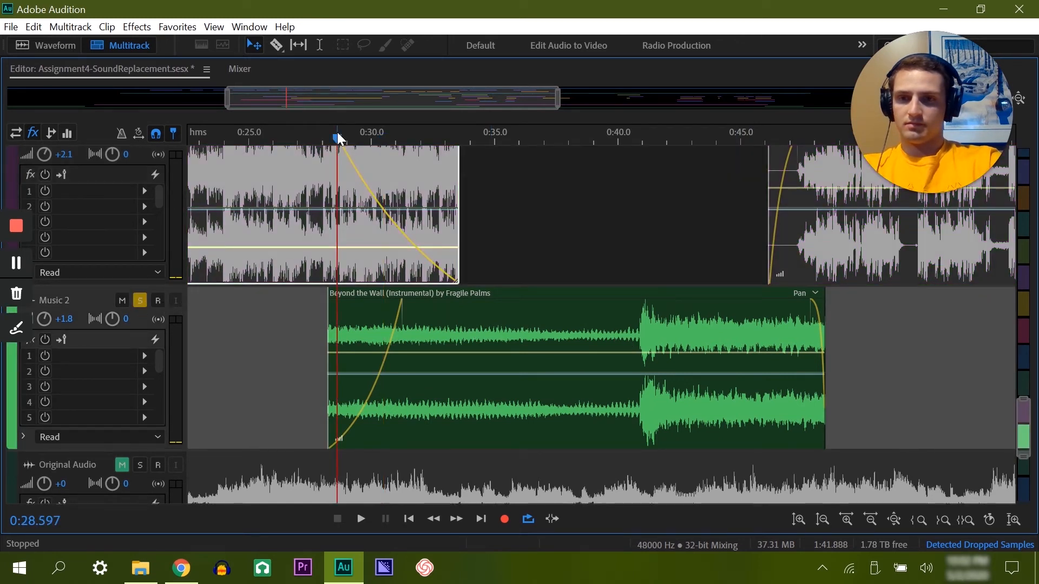
pyautogui.press('space')
pyautogui.press('space')
pyautogui.click(476, 135)
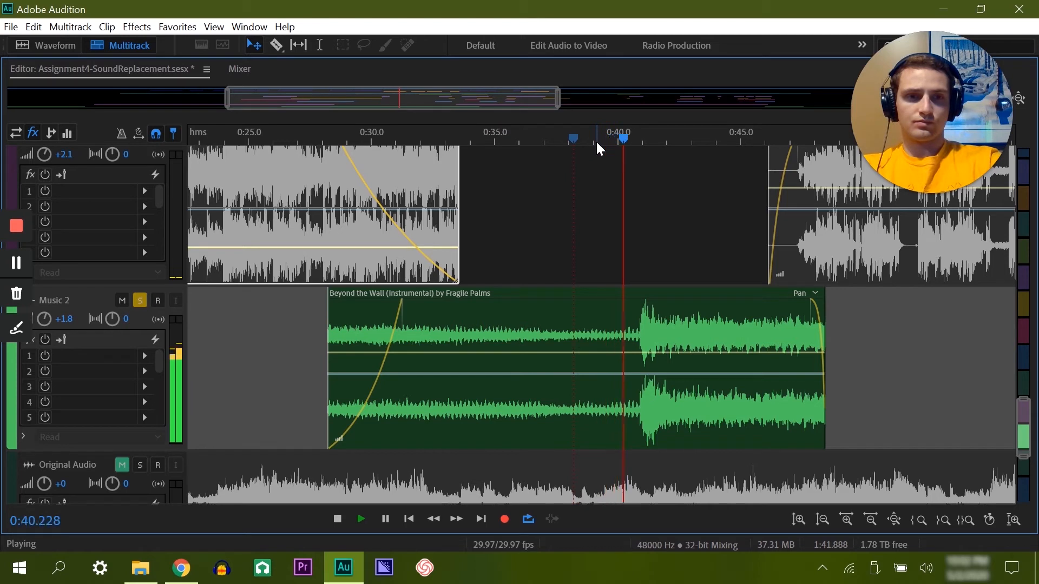
pyautogui.press('space')
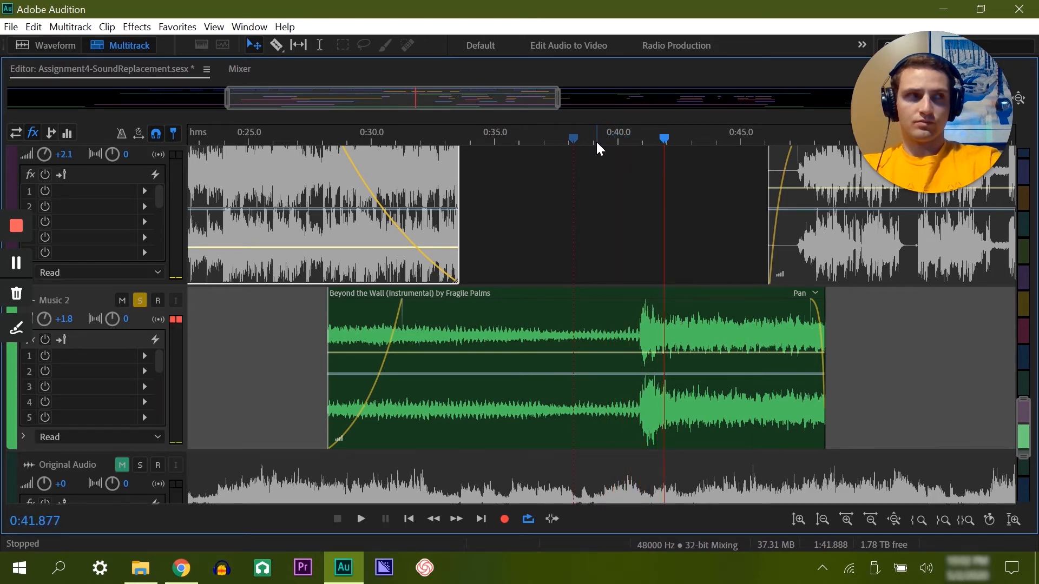
# Step: Add a volume keyframe before Beyond the Wall's loud section at about 0:40.8, and play Music 1's last volume drop from about 1:12.8
pyautogui.click(637, 357)
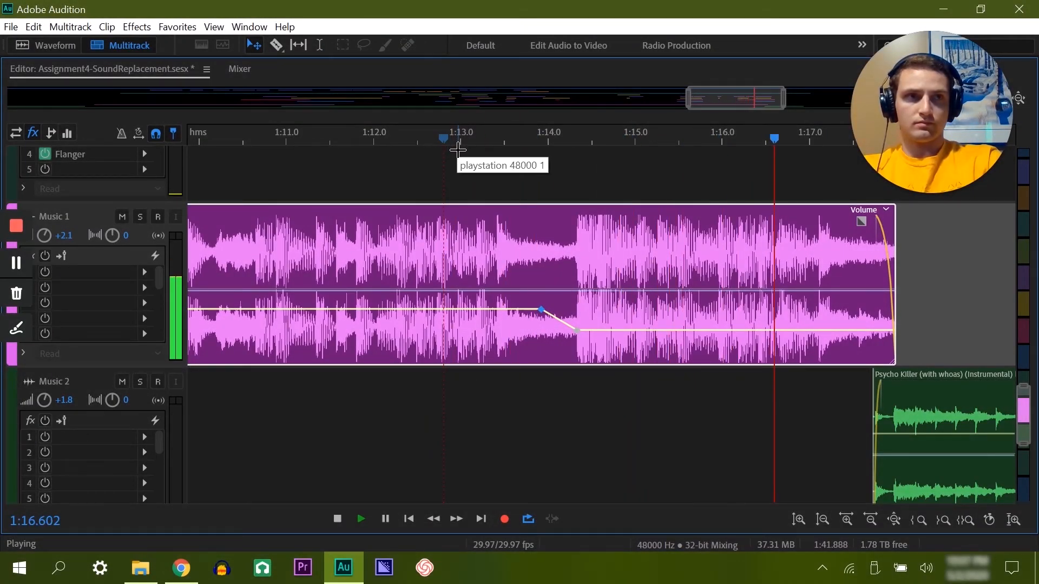
pyautogui.press('space')
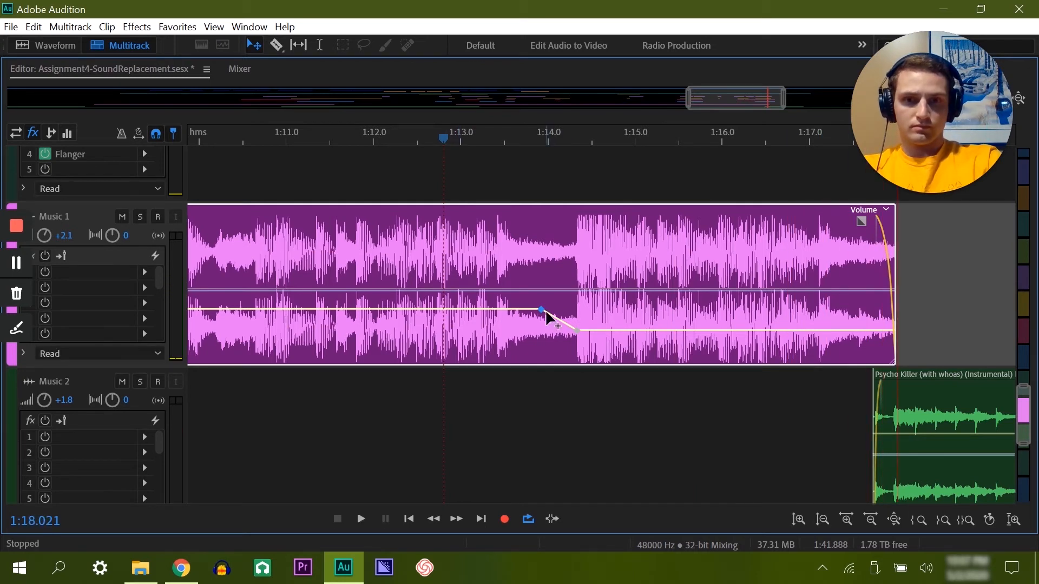
# Step: Move Music 1's volume keyframe before the final drop earlier to about 1:13.6, play it from about 1:12.1, and save the session
pyautogui.moveTo(528, 312); pyautogui.dragTo(510, 312)
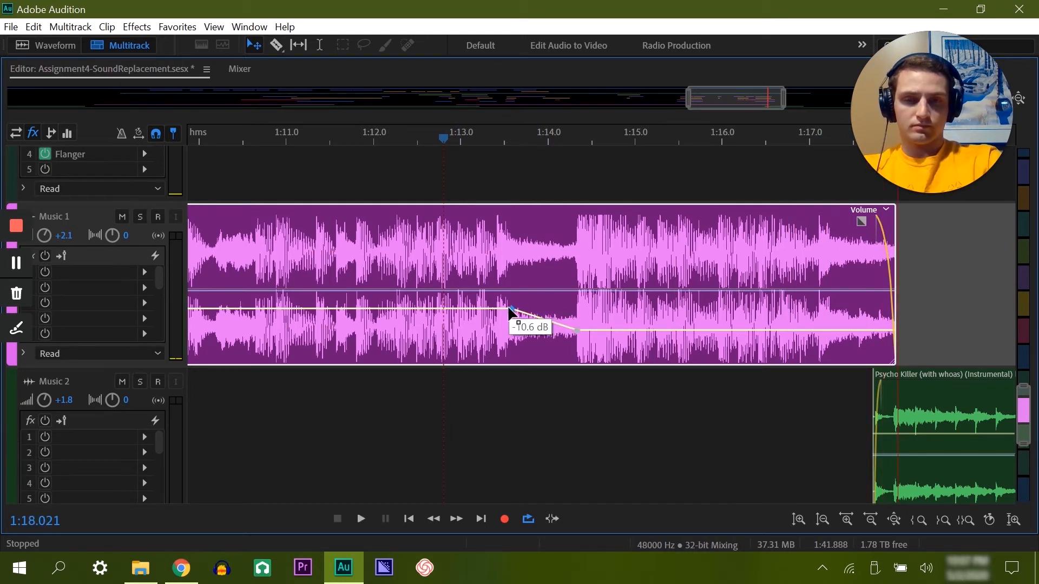
pyautogui.click(387, 145)
pyautogui.press('space')
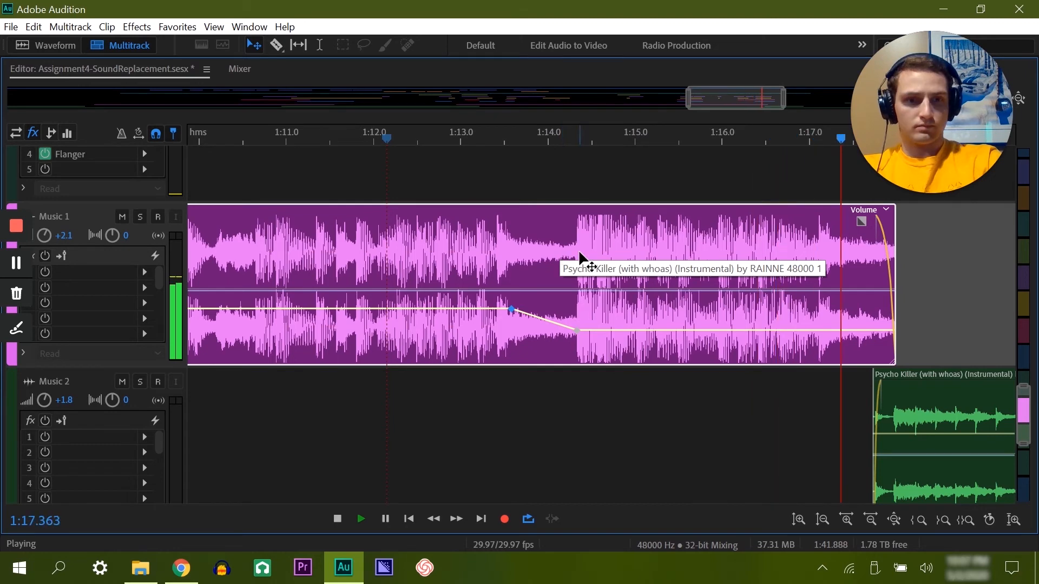
pyautogui.press('space')
pyautogui.hotkey('ctrl', 's')
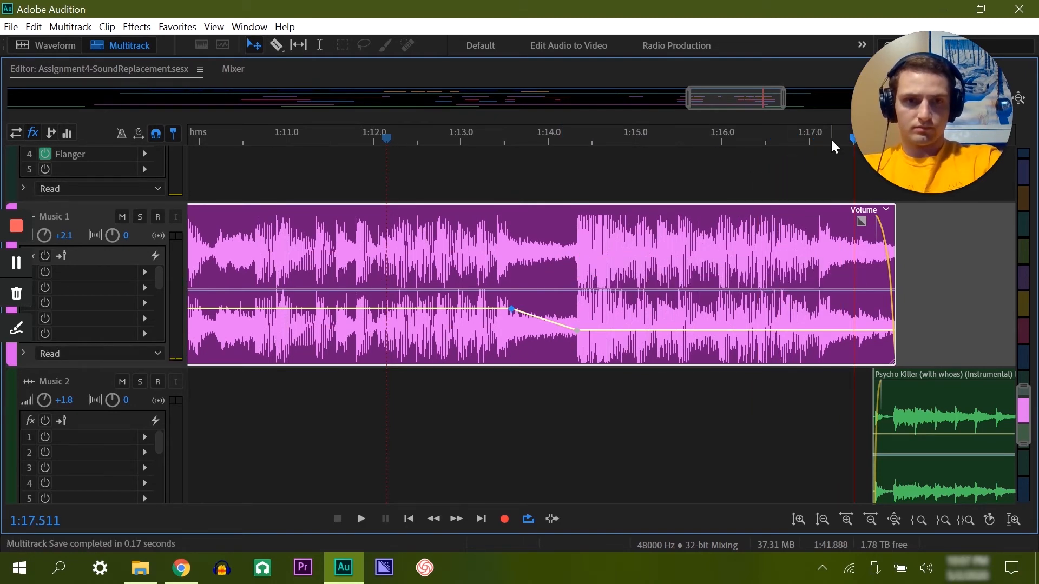
# Step: Listen to the transition from Music 1 into the Psycho Killer clip on Music 2 from about 1:17.4
pyautogui.moveTo(742, 107); pyautogui.dragTo(761, 101)
pyautogui.press('space')
pyautogui.click(549, 136)
pyautogui.press('space')
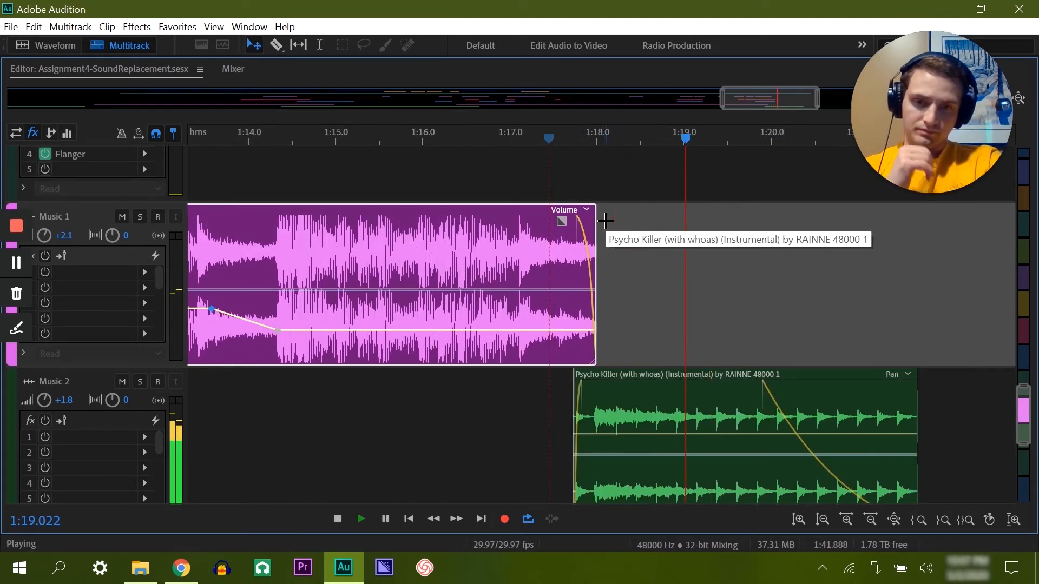
pyautogui.press('space')
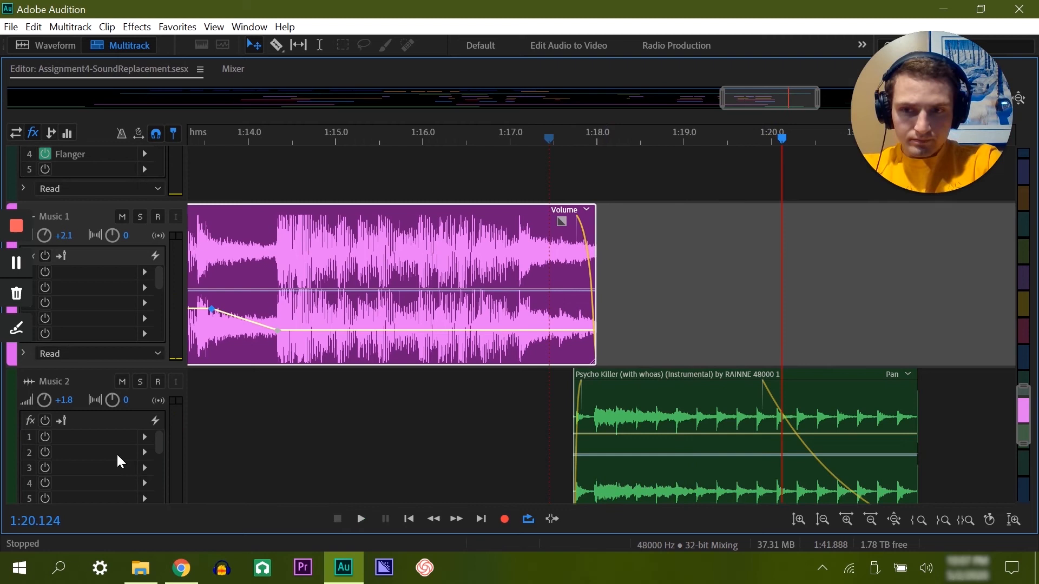
# Step: Solo Music 2, lower the volume of its Psycho Killer clip, and play it back from about 1:17.4
pyautogui.click(139, 382)
pyautogui.click(599, 422)
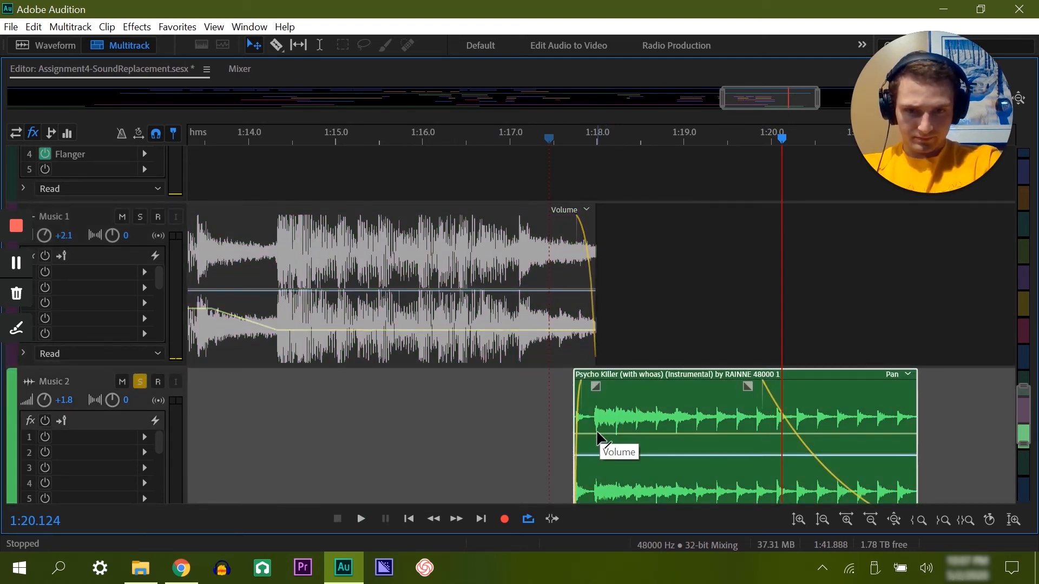
pyautogui.click(598, 434)
pyautogui.moveTo(593, 436); pyautogui.dragTo(593, 464)
pyautogui.click(547, 142)
pyautogui.press('space')
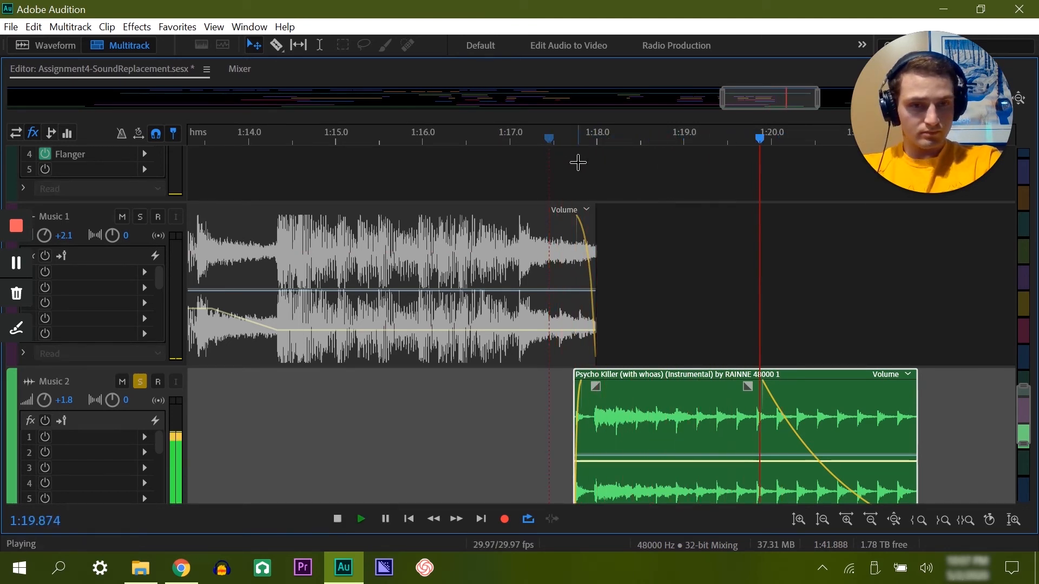
pyautogui.press('space')
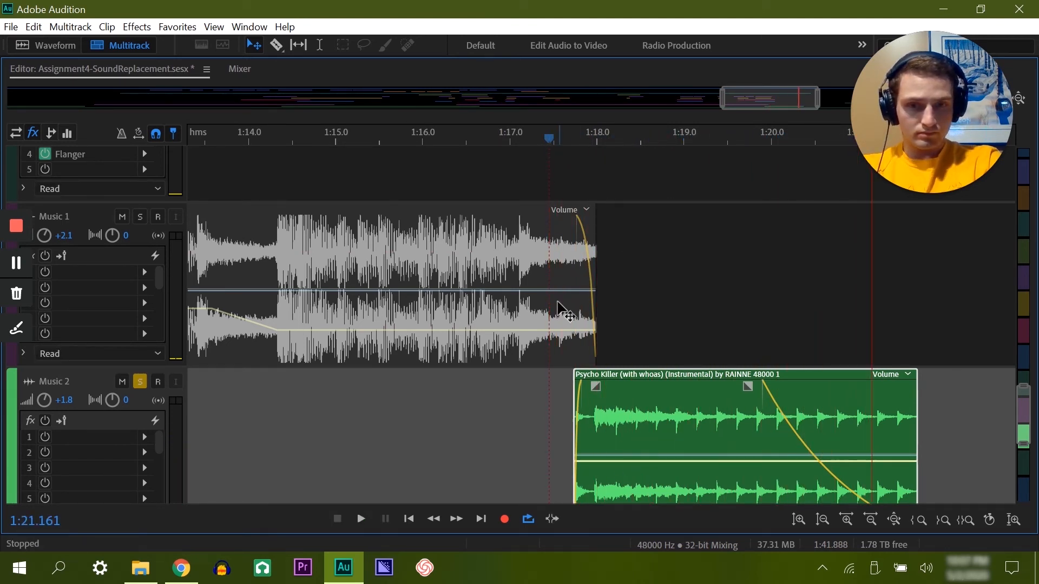